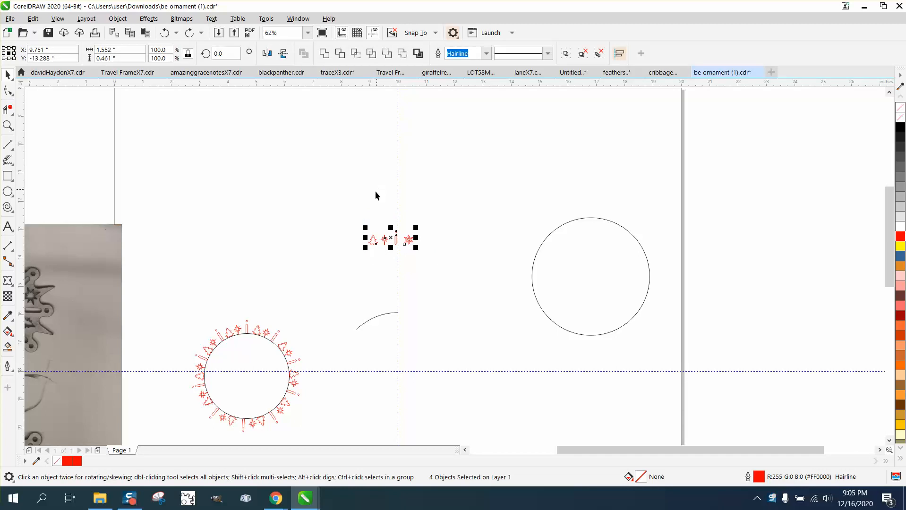
Distribute the tree, star, candle and snowflake evenly by their horizontal centers using Align and Distribute.
click(9, 126)
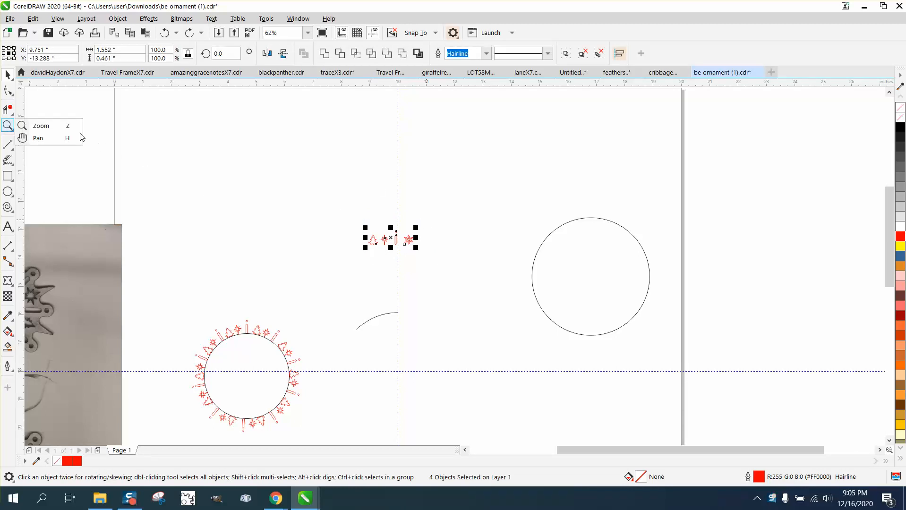
click(47, 127)
click(402, 250)
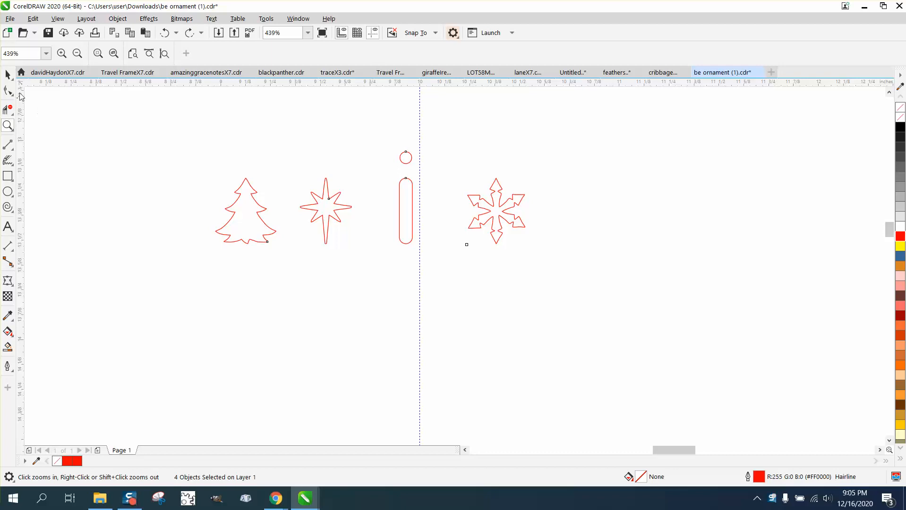
click(7, 75)
drag(200, 157, 565, 268)
drag(182, 137, 595, 256)
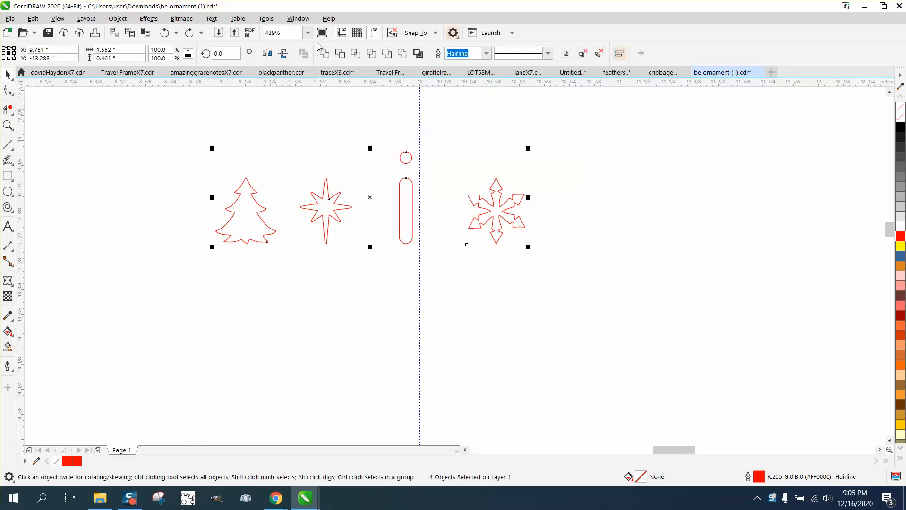
click(300, 21)
mouse_move(322, 166)
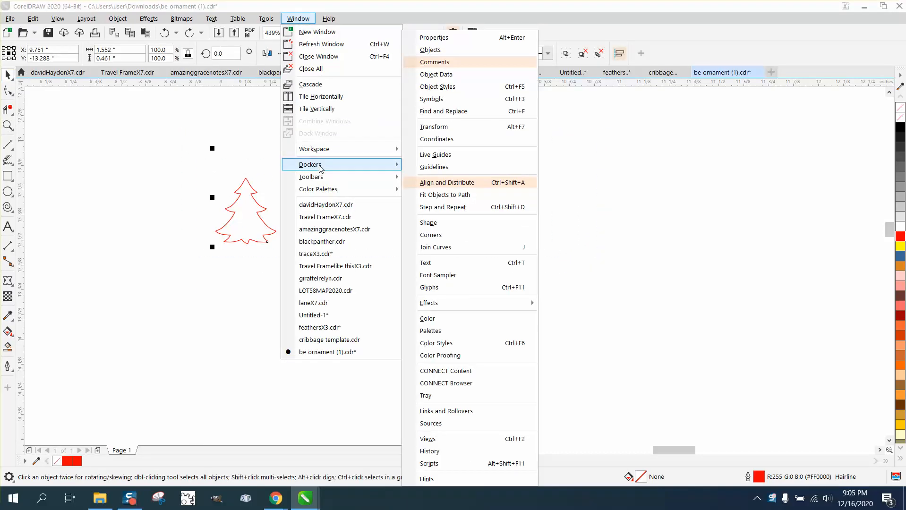
click(478, 185)
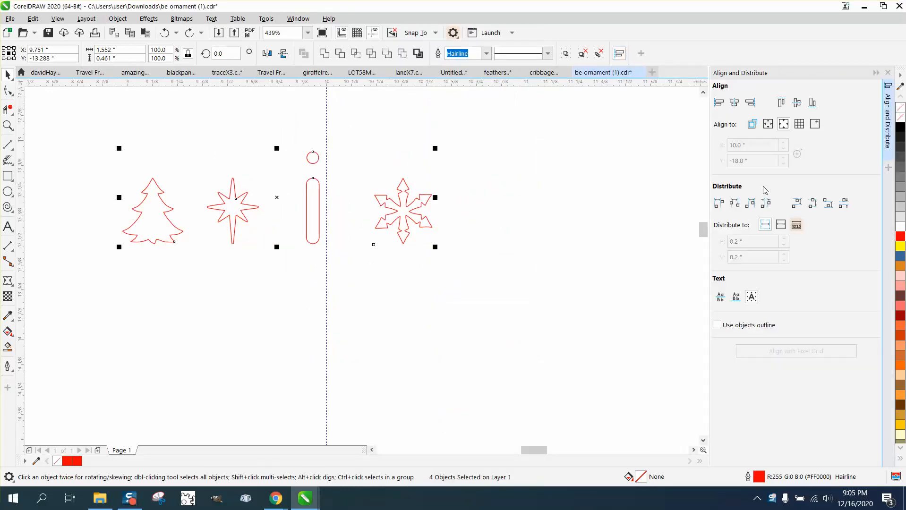
click(735, 204)
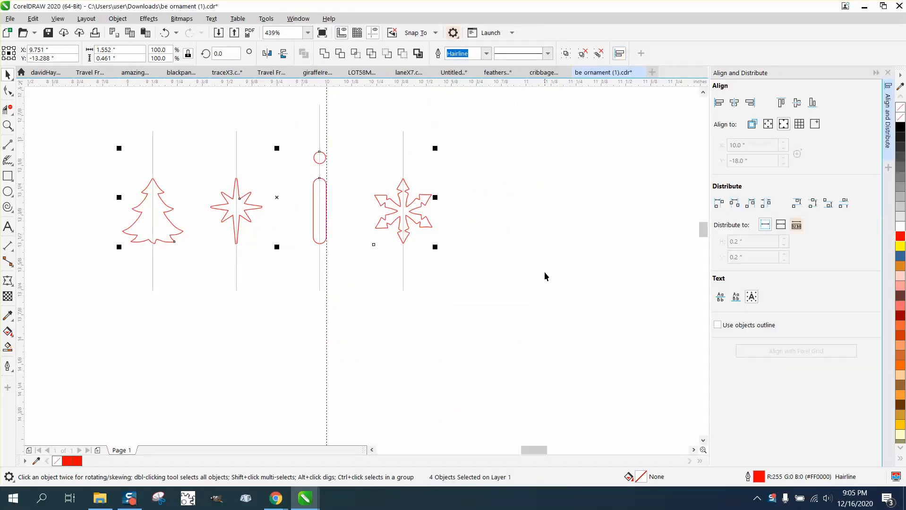
click(887, 73)
click(557, 212)
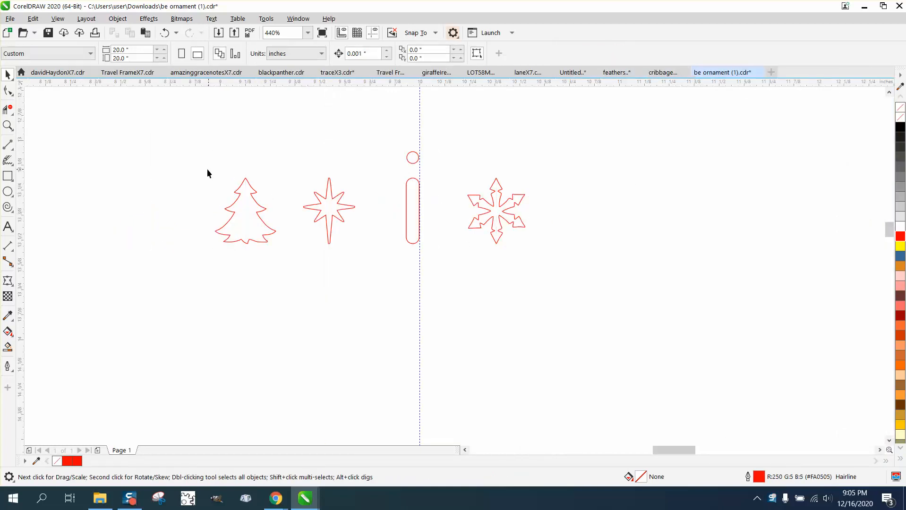
Create a rectangle that exactly encloses the tree, star, candle and snowflake shapes.
drag(306, 224, 559, 267)
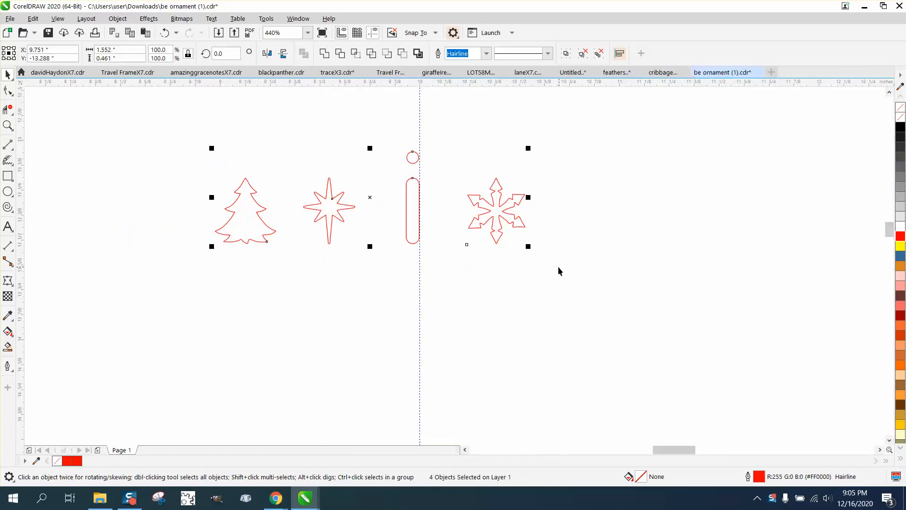
shift+double_click(8, 176)
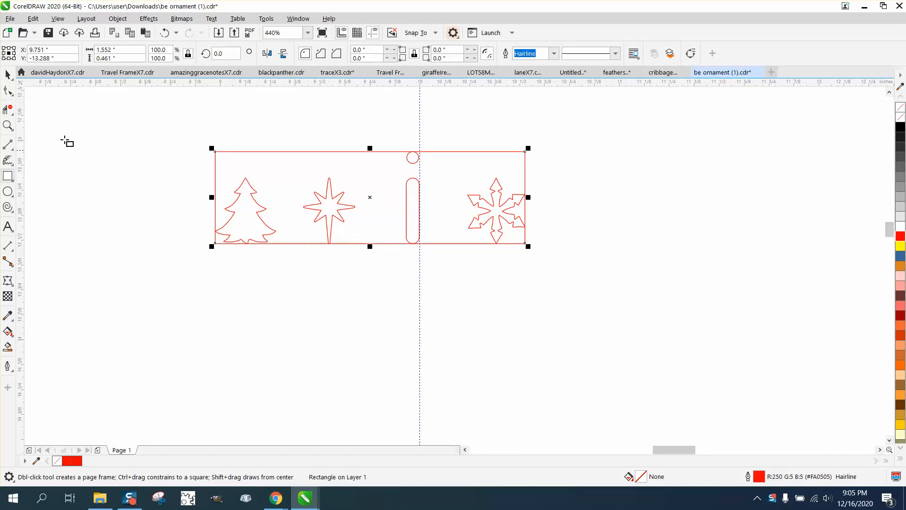
click(8, 74)
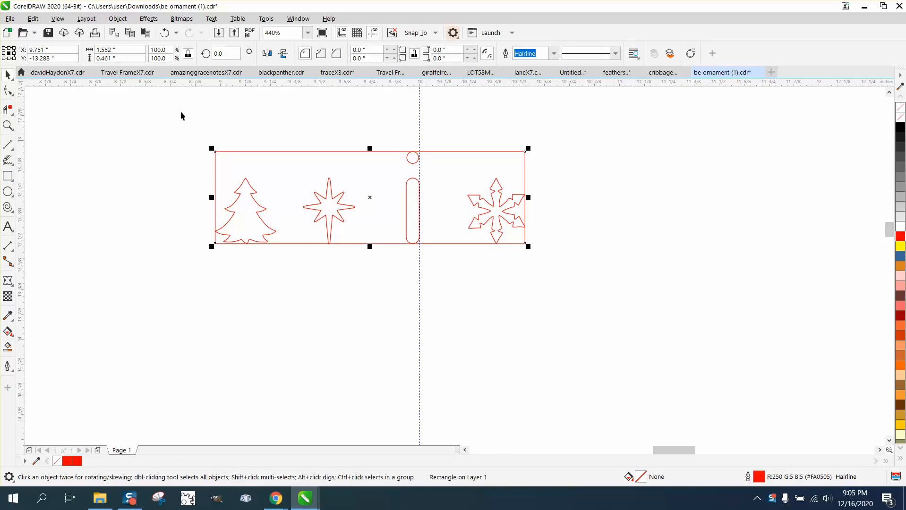
Check the length of the open black arc in its curve properties.
scroll(245, 116, down, 2)
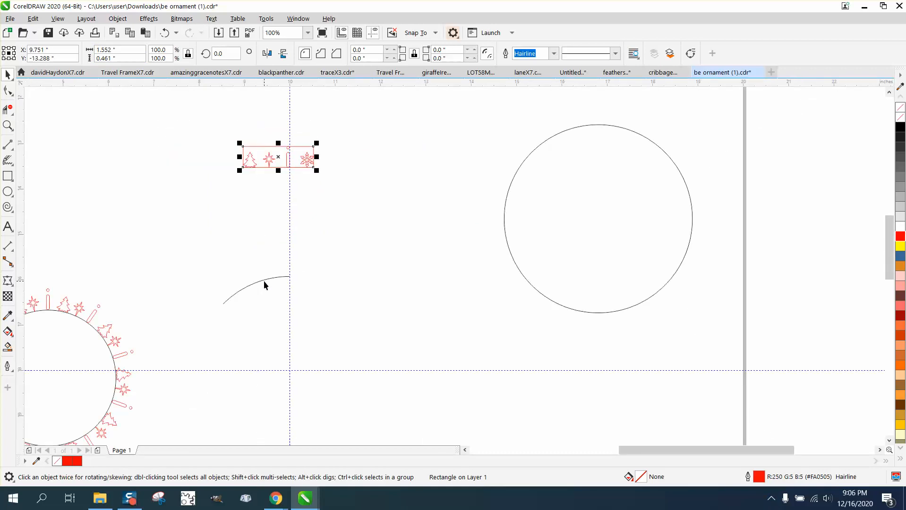
click(264, 281)
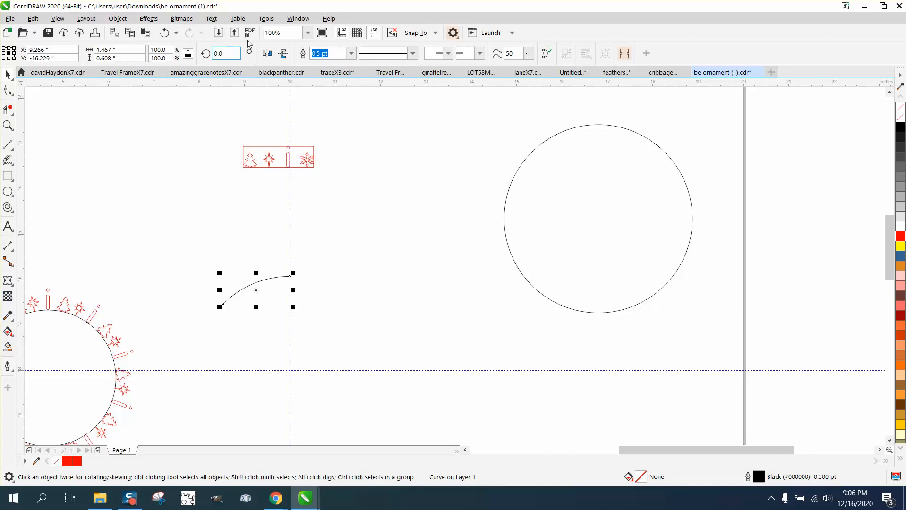
click(295, 20)
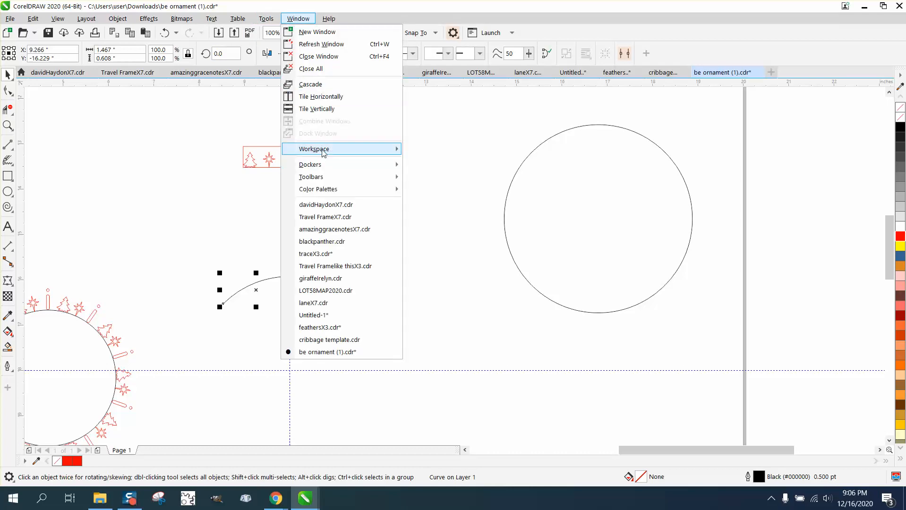
mouse_move(317, 166)
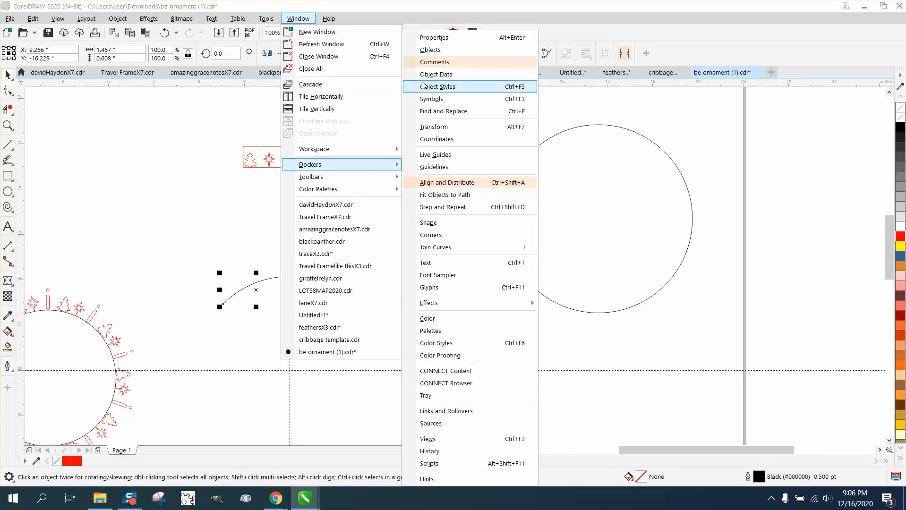
click(434, 38)
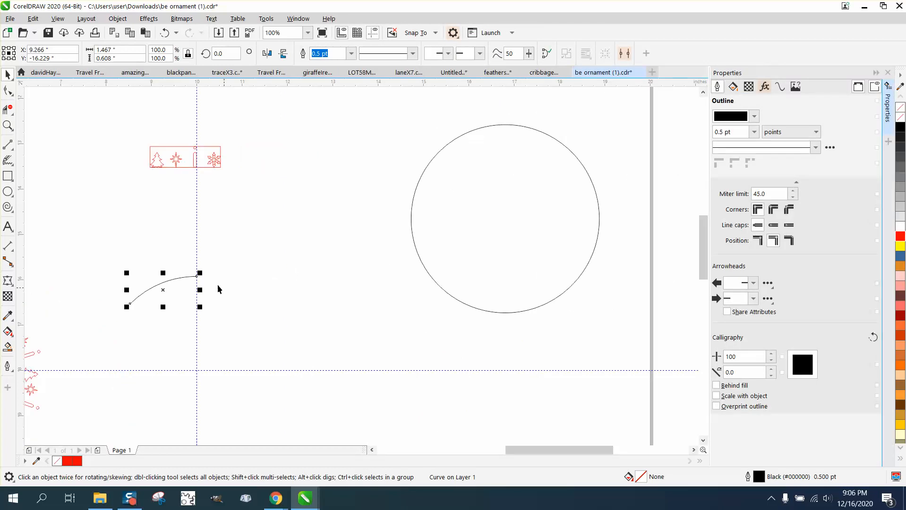
click(781, 86)
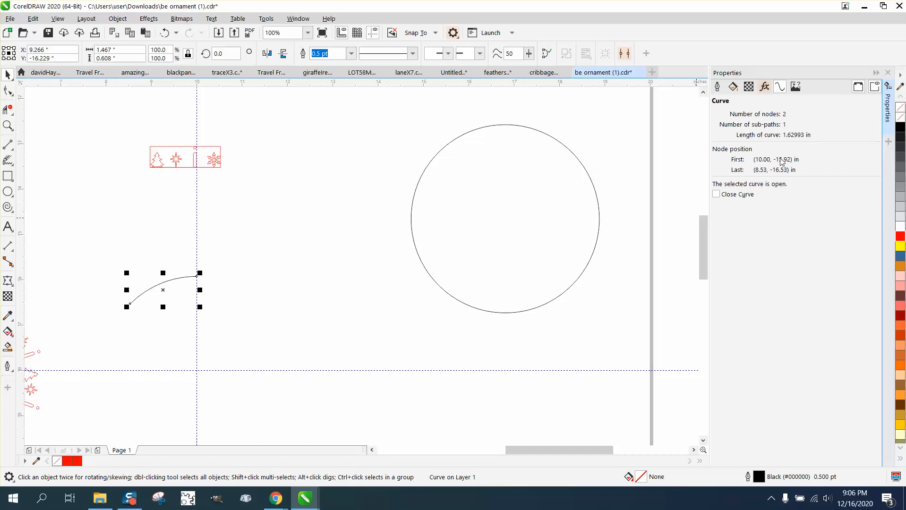
Group the four ornament shapes with their enclosing rectangle.
drag(125, 125, 259, 174)
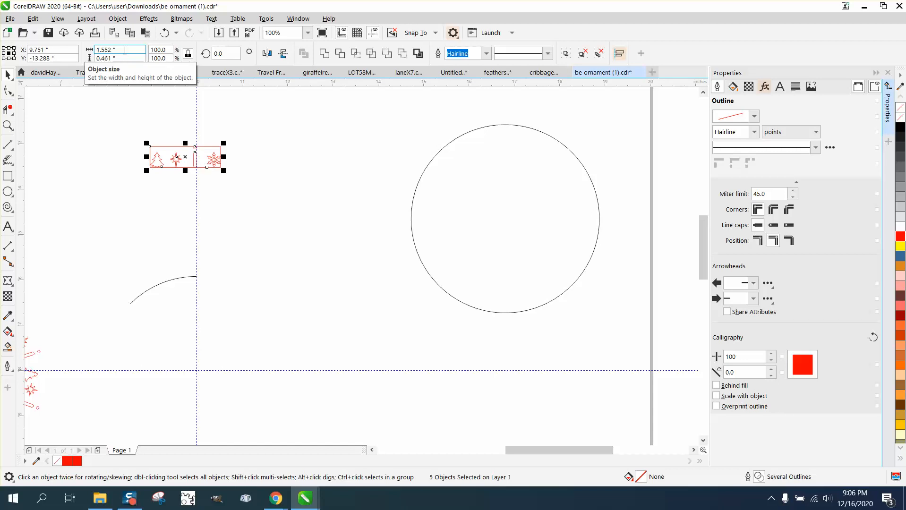
drag(122, 121, 279, 182)
key(ctrl+g)
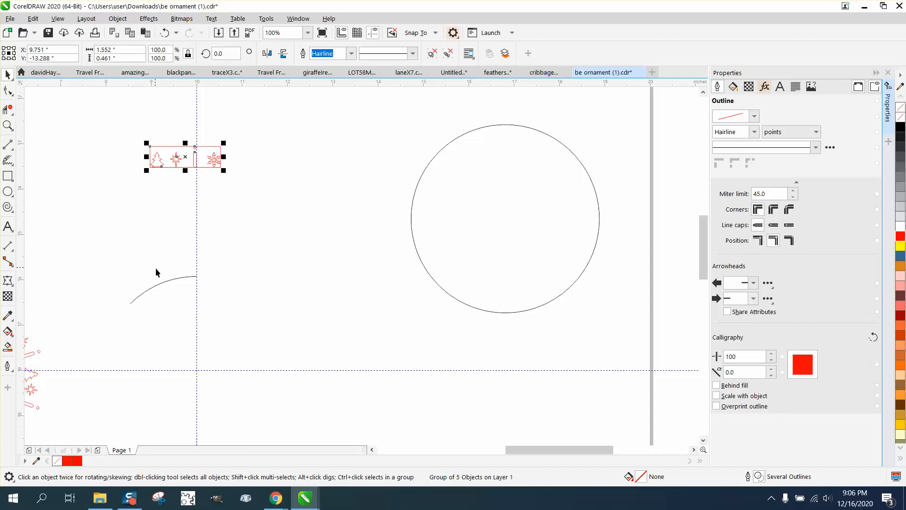
Recheck the arc's curve length and set the grouped ornament strip's width to 1.6299 inches, keeping its proportions.
click(164, 281)
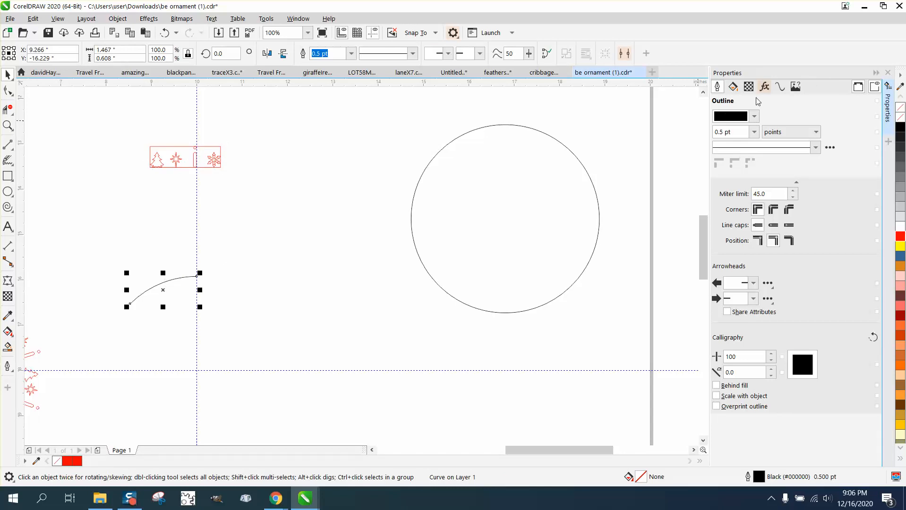
click(780, 88)
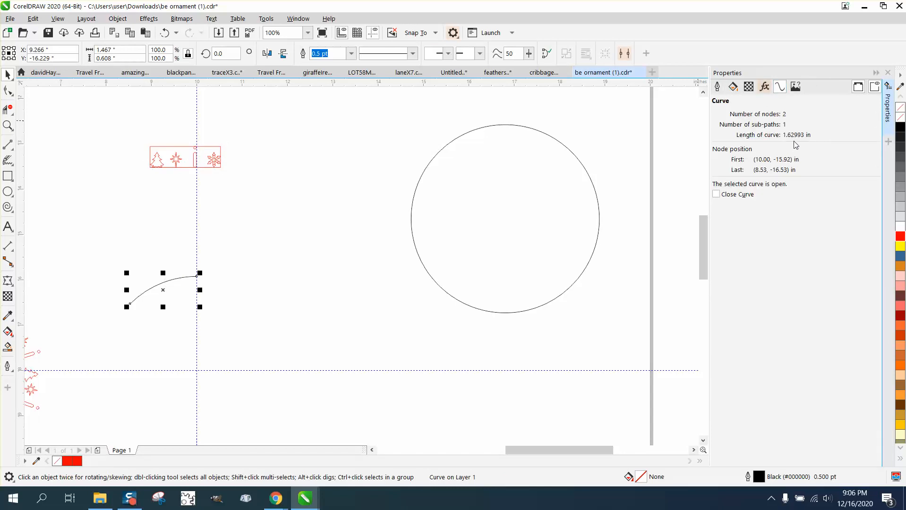
drag(136, 122, 238, 175)
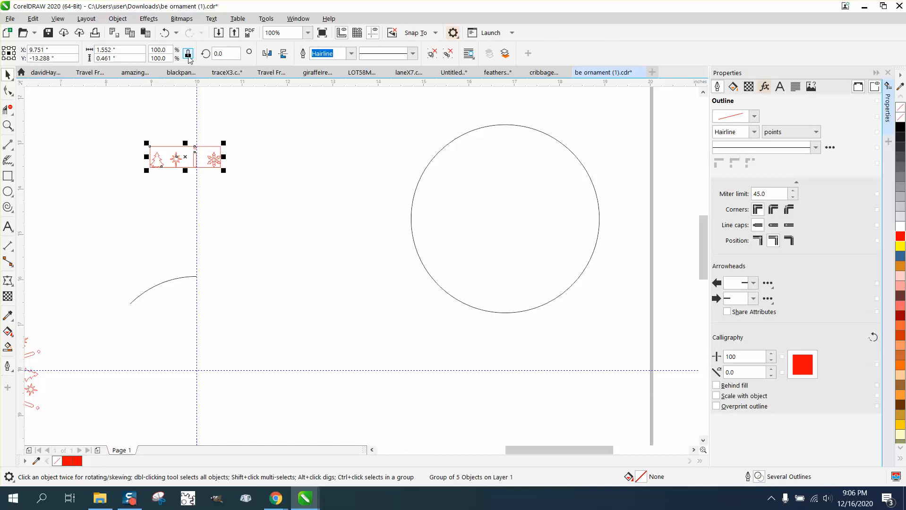
double_click(109, 50)
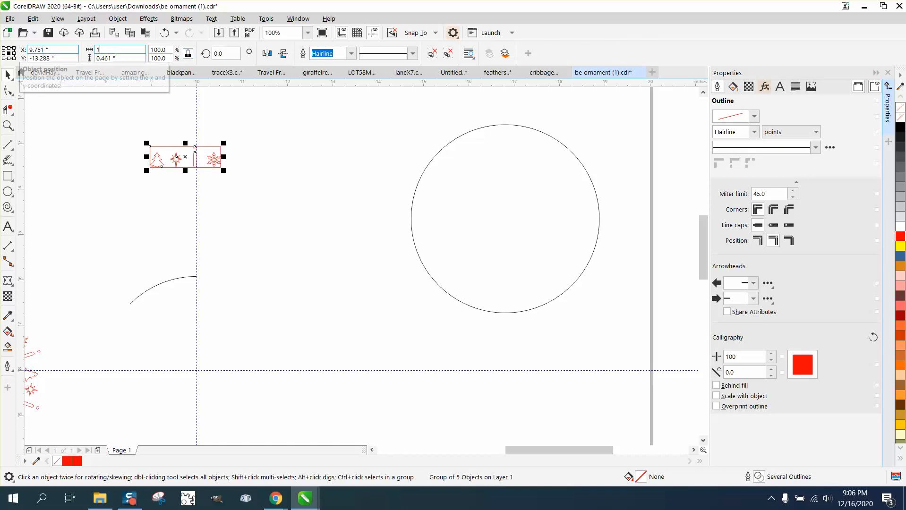
text(1.62)
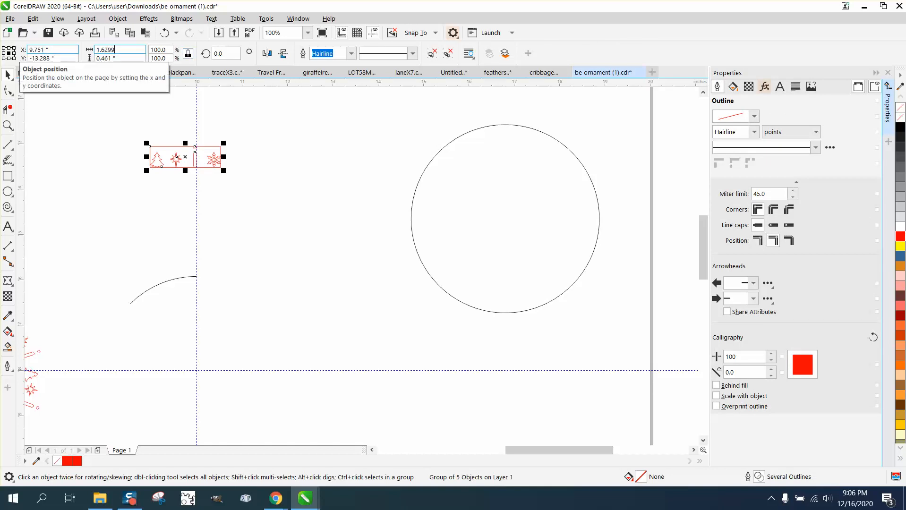
text(99)
key(Return)
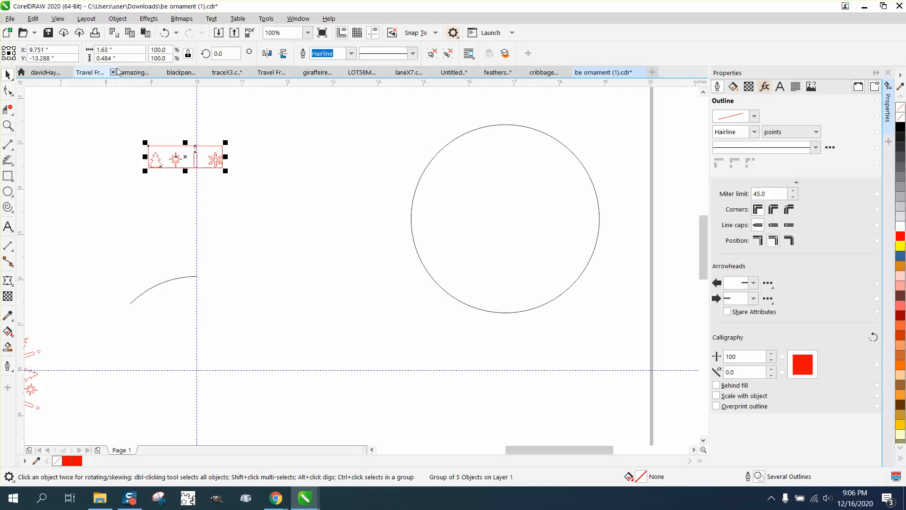
Undo the ornament strip's width change and its grouping.
click(164, 33)
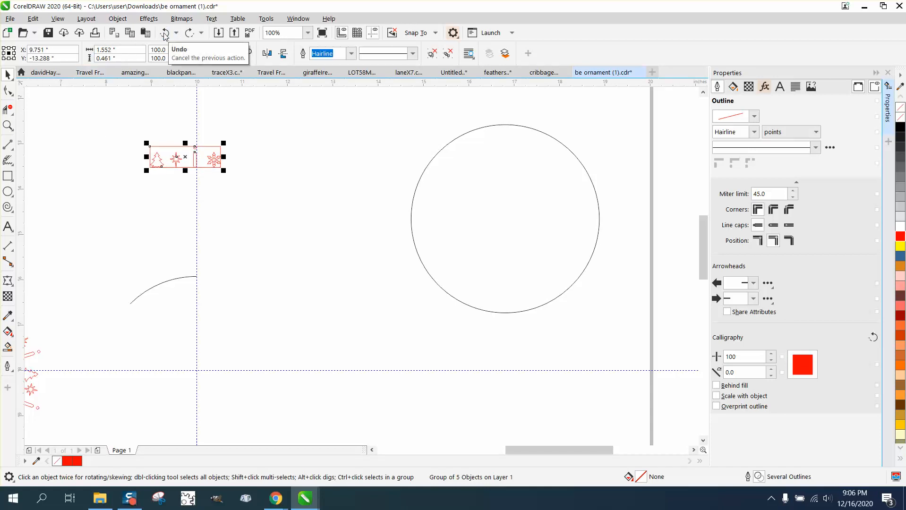
click(247, 139)
click(209, 146)
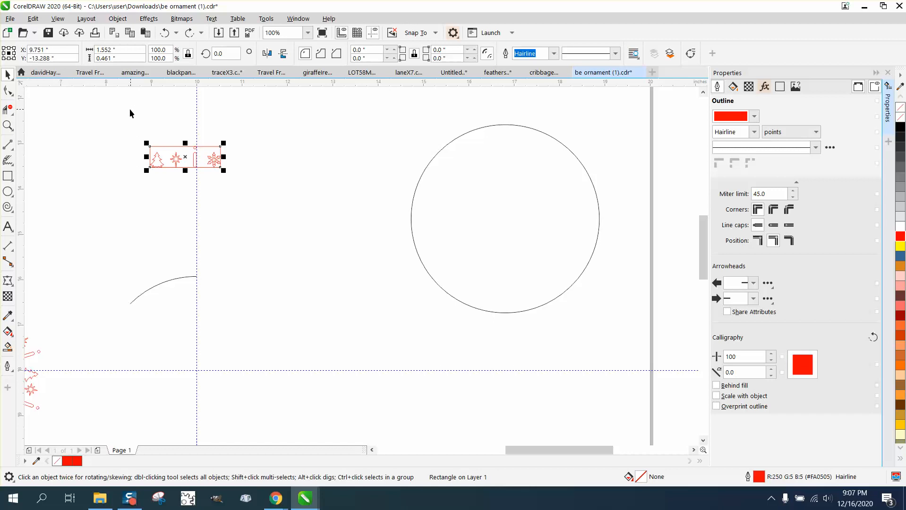
Set the overall width of the ornament shapes and their enclosing rectangle to 1.5 inches, keeping the proportions.
drag(130, 119, 257, 190)
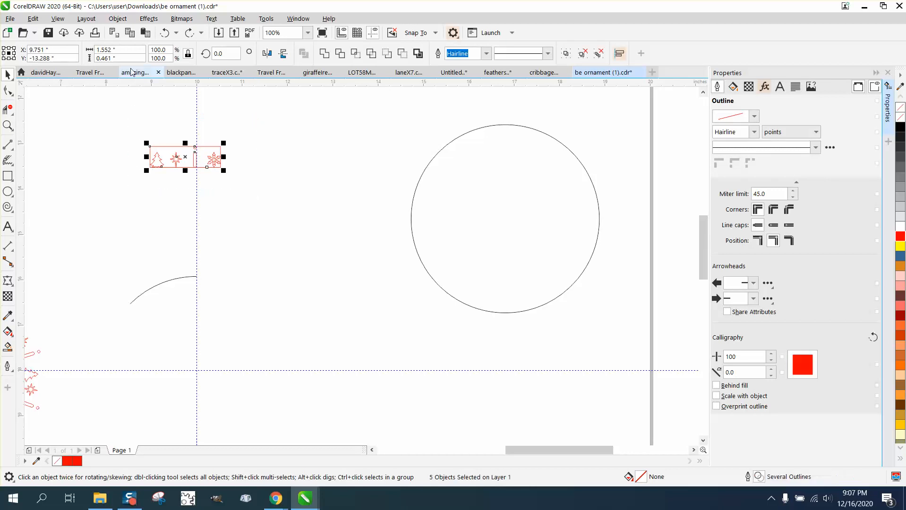
text(1)
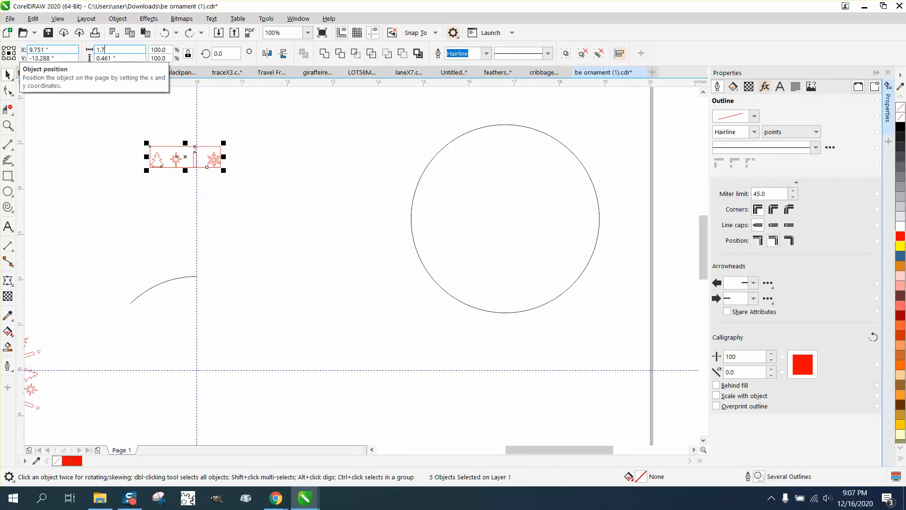
text(.5)
key(Return)
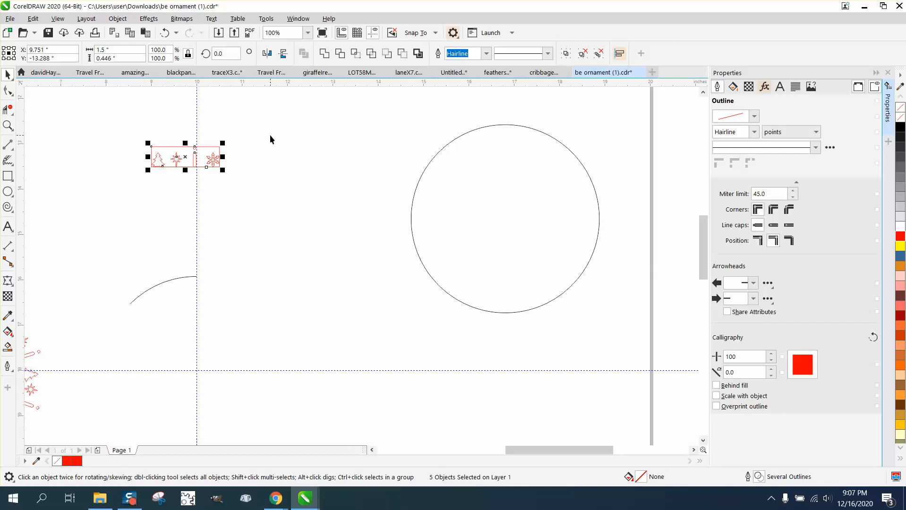
Switch to Calculator and divide 1.5 by 4 to find the spacing for each ornament, closing it when done.
key(XF86Calculator)
text(15)
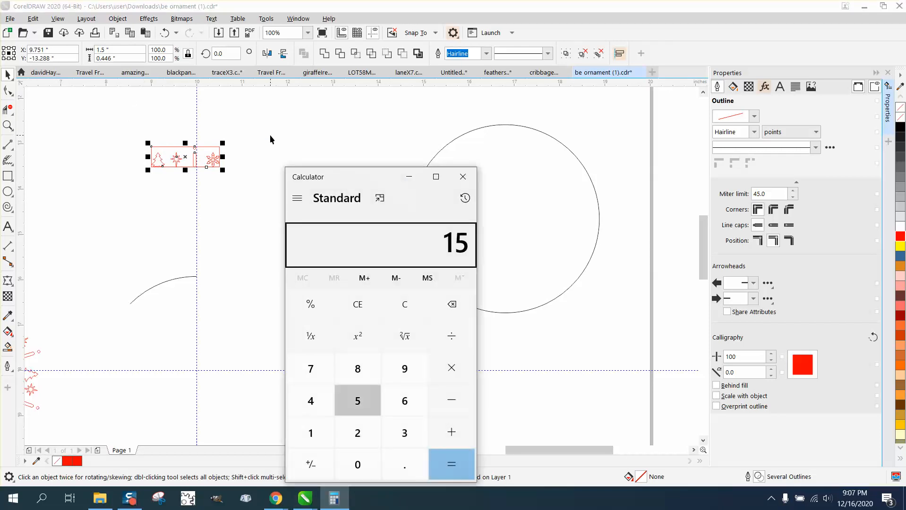
key(BackSpace)
key(BackSpace)
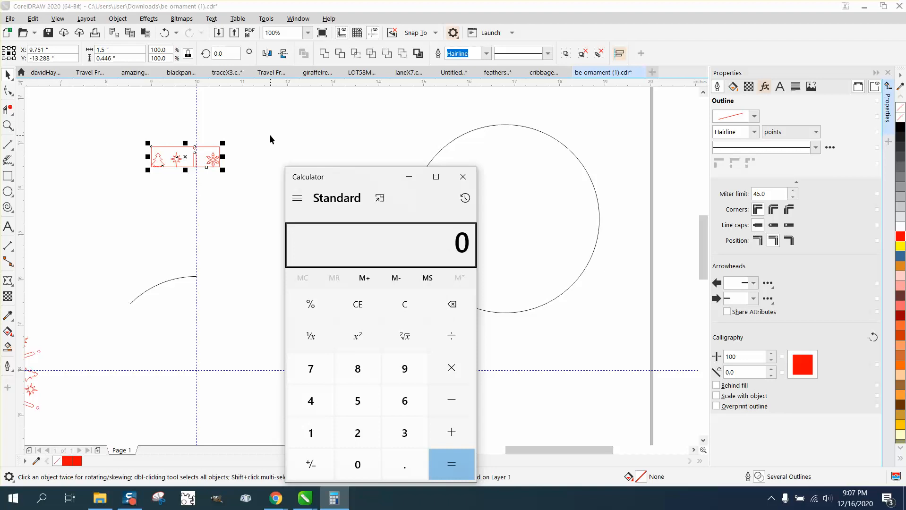
text(1.5 ÷ 4)
key(Return)
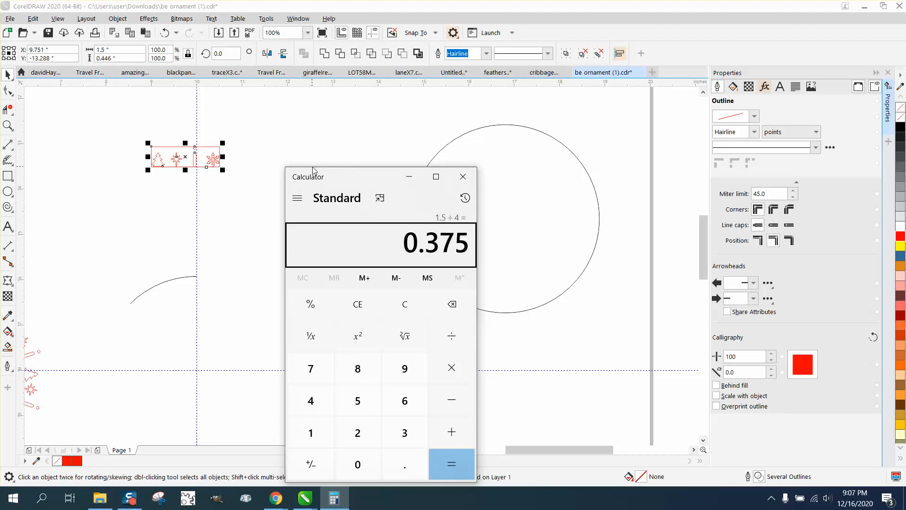
click(458, 178)
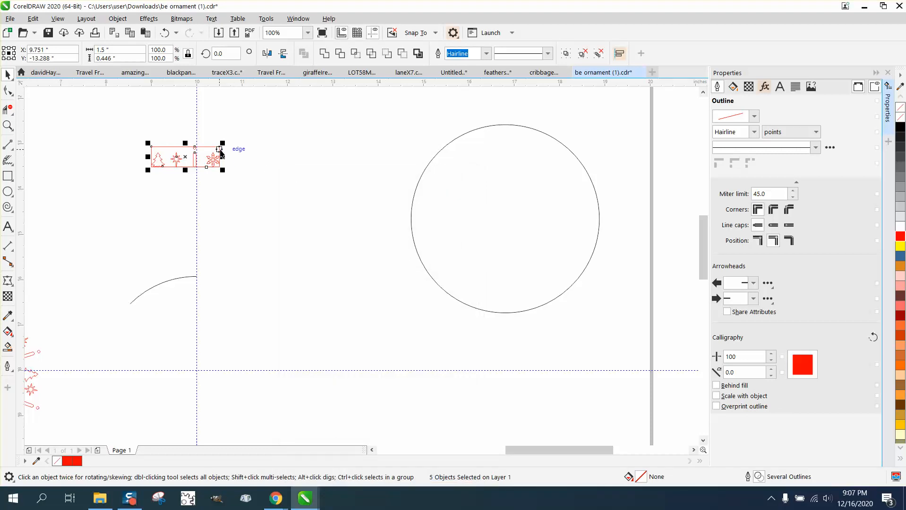
Try moving the enclosing rectangle away from the ornament shapes and undo the move.
drag(122, 136, 276, 203)
click(276, 170)
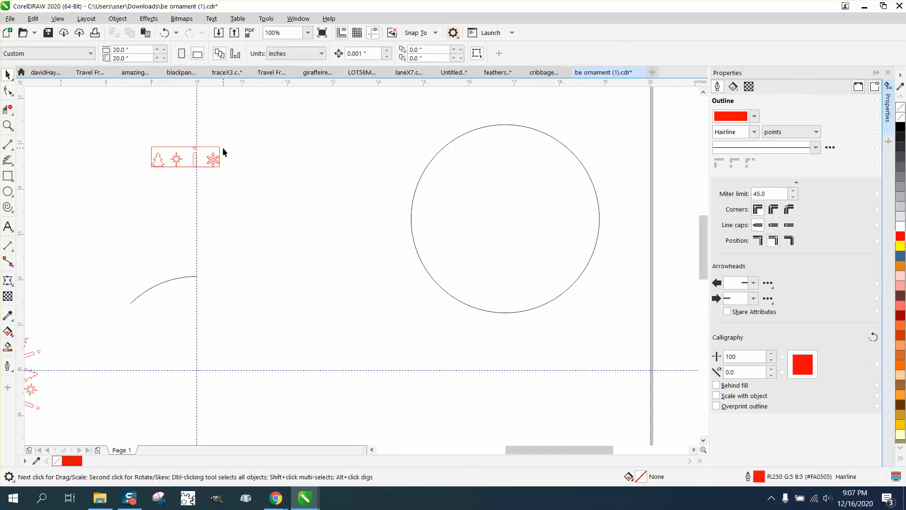
click(217, 151)
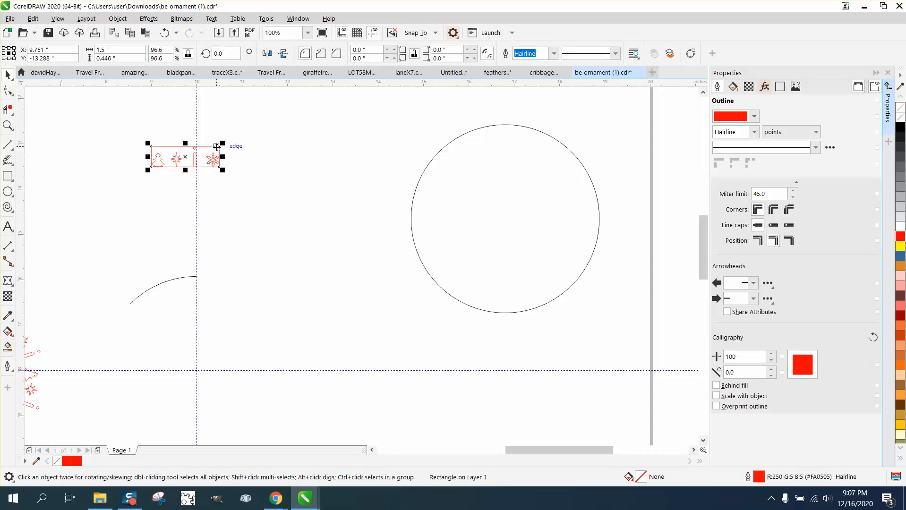
click(117, 19)
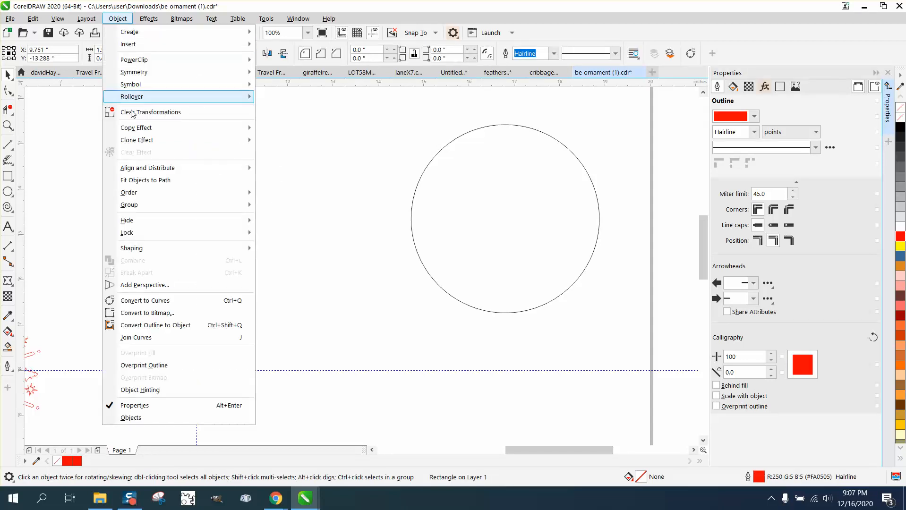
click(263, 185)
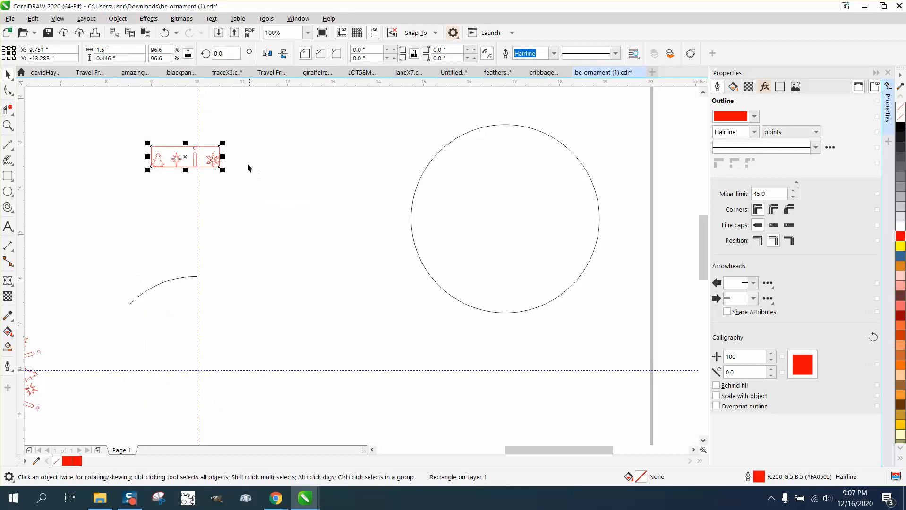
drag(210, 147, 303, 147)
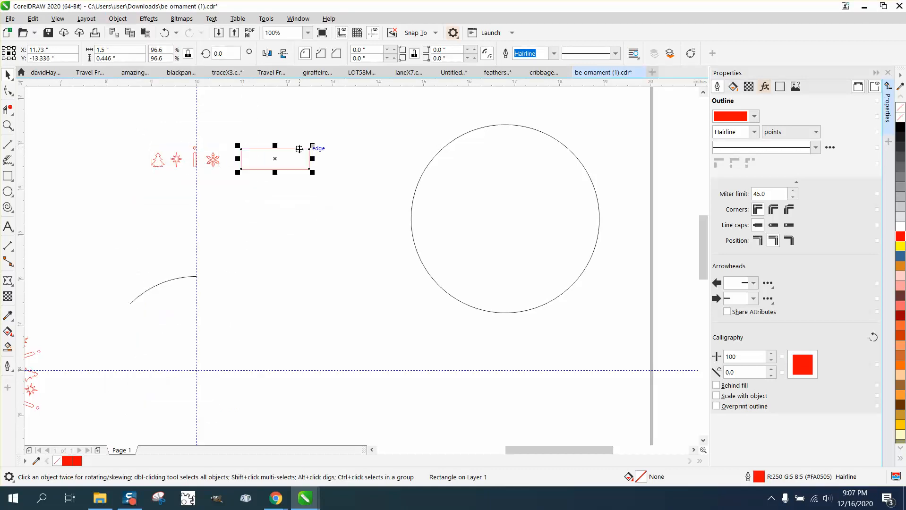
click(165, 32)
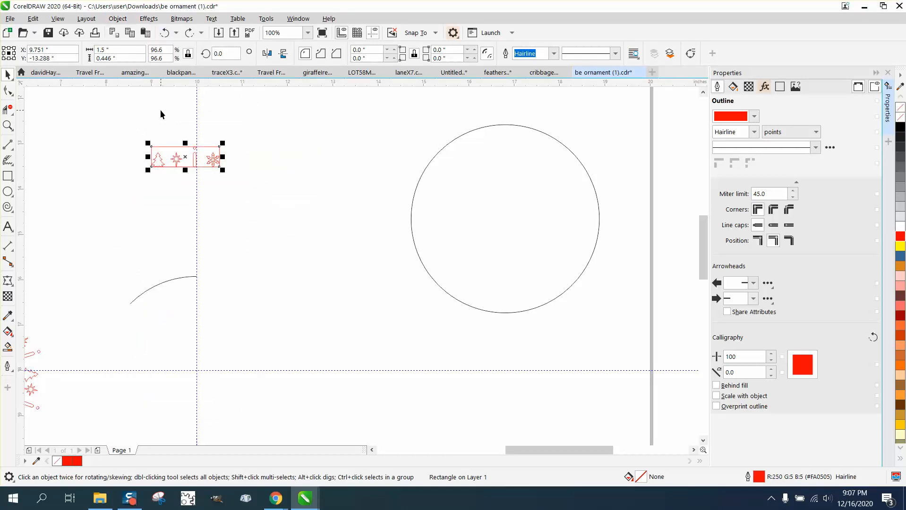
click(118, 50)
text(+375)
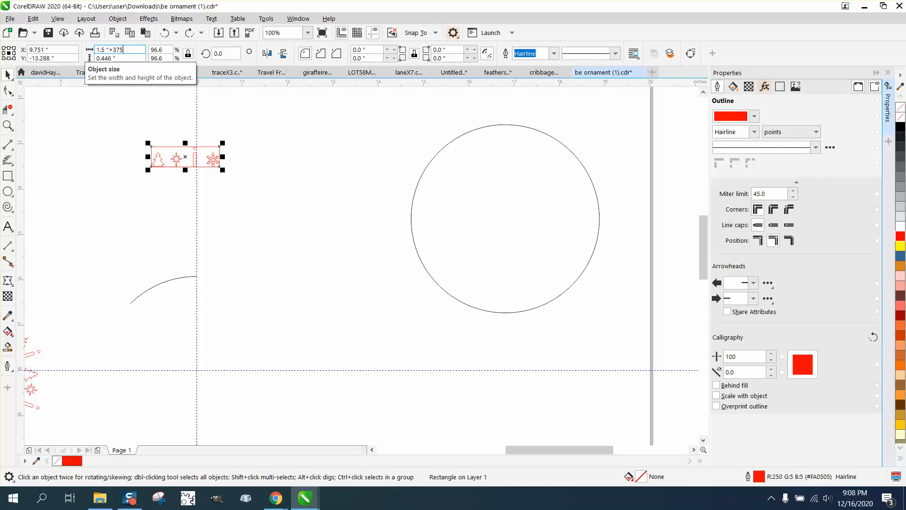
key(Return)
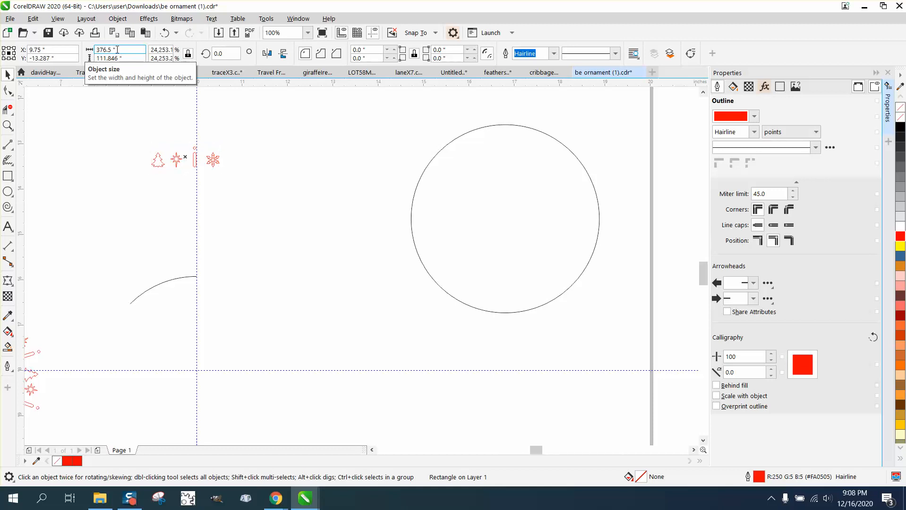
click(164, 35)
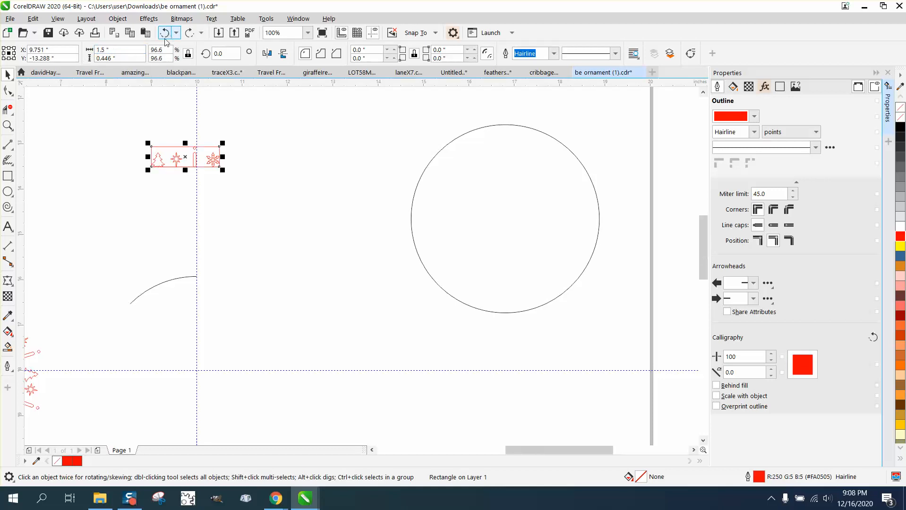
Widen the enclosing rectangle by .375 inches with its proportions kept, and group it with the four ornament shapes.
click(124, 51)
text(+)
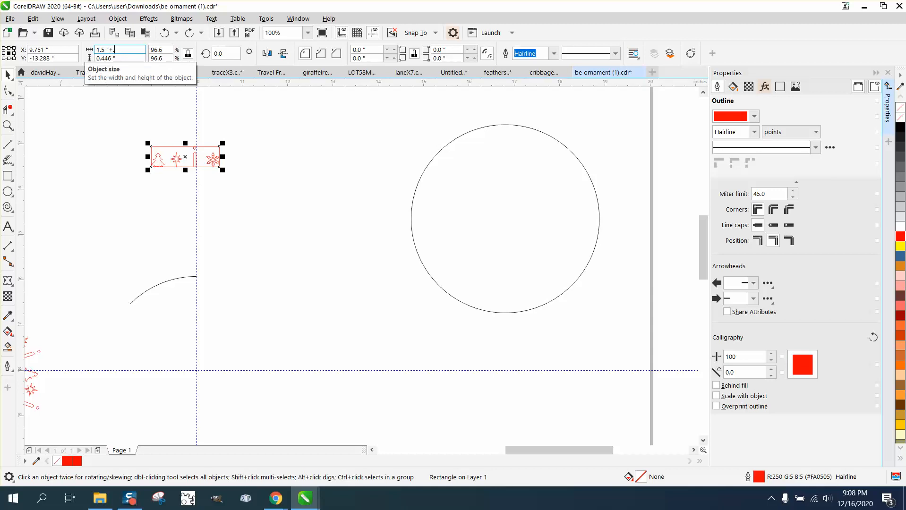
text(.375)
key(Return)
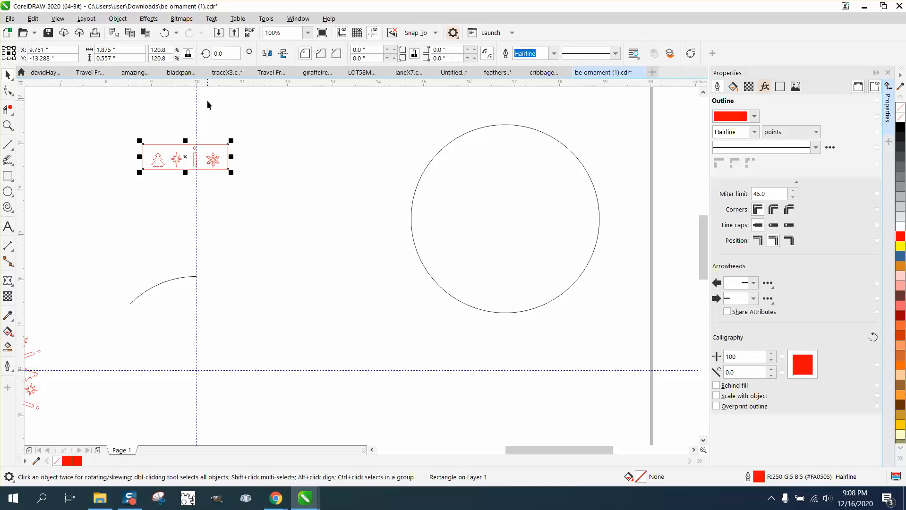
drag(131, 126, 275, 193)
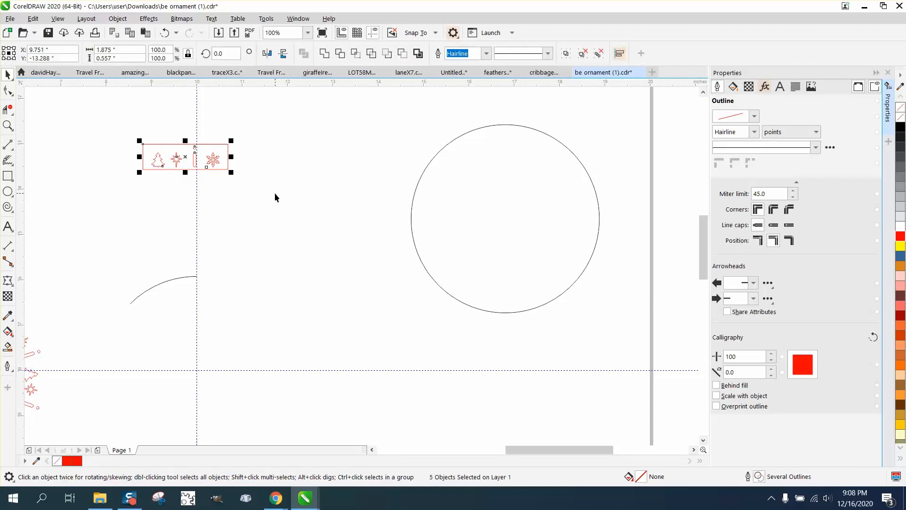
key(ctrl+g)
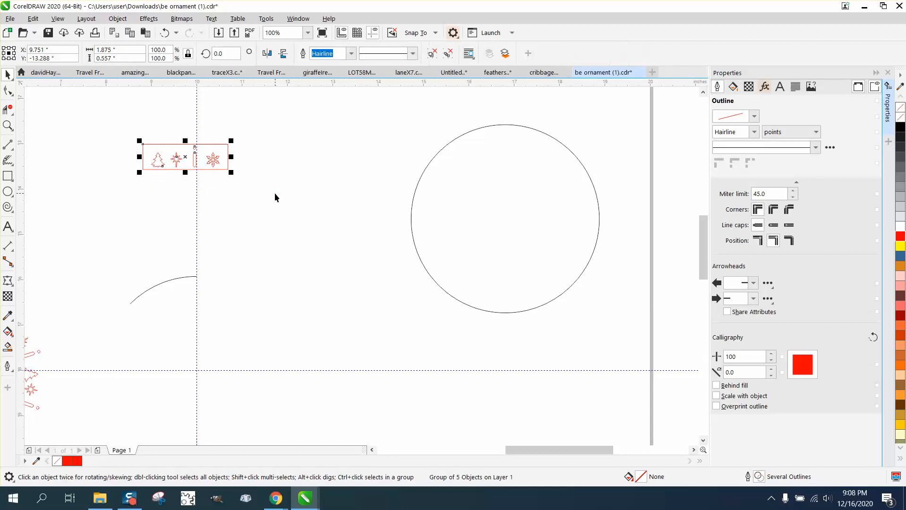
Recheck the arc's curve length and set the width of the regrouped ornament strip to 1.6299 inches, keeping its proportions.
click(114, 50)
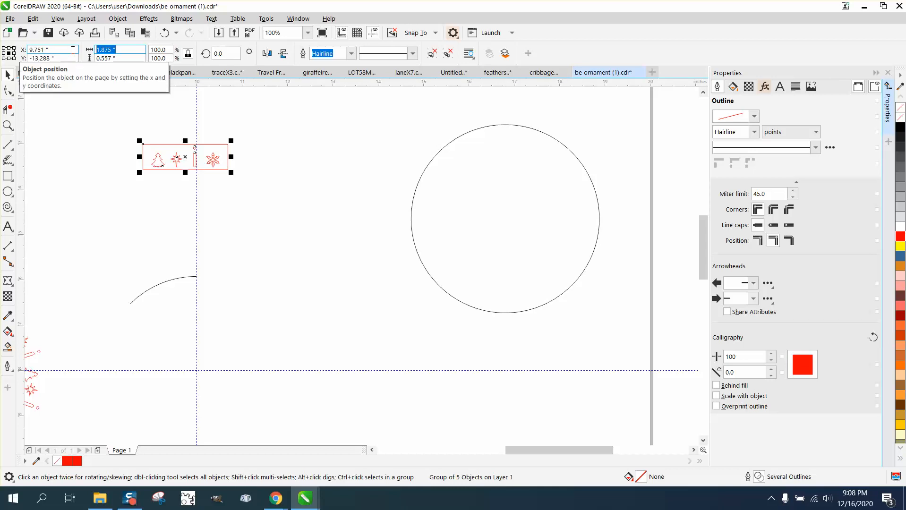
click(185, 281)
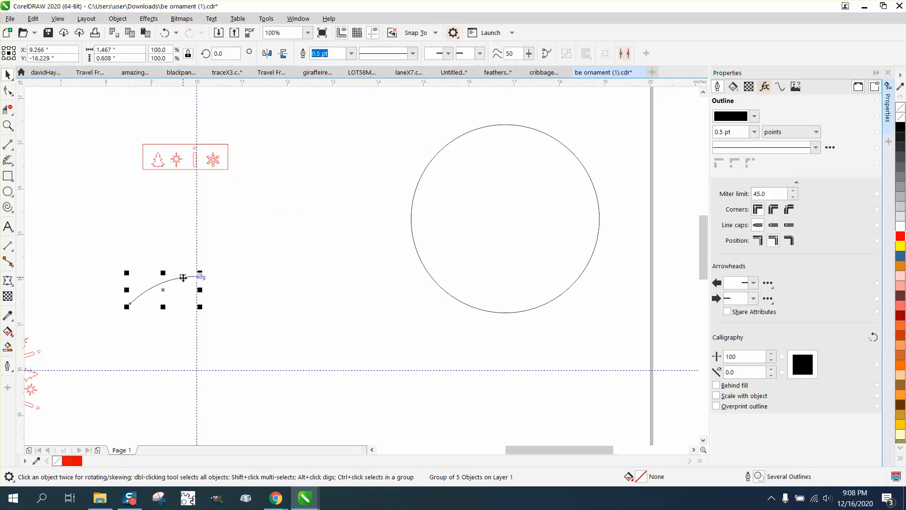
click(783, 91)
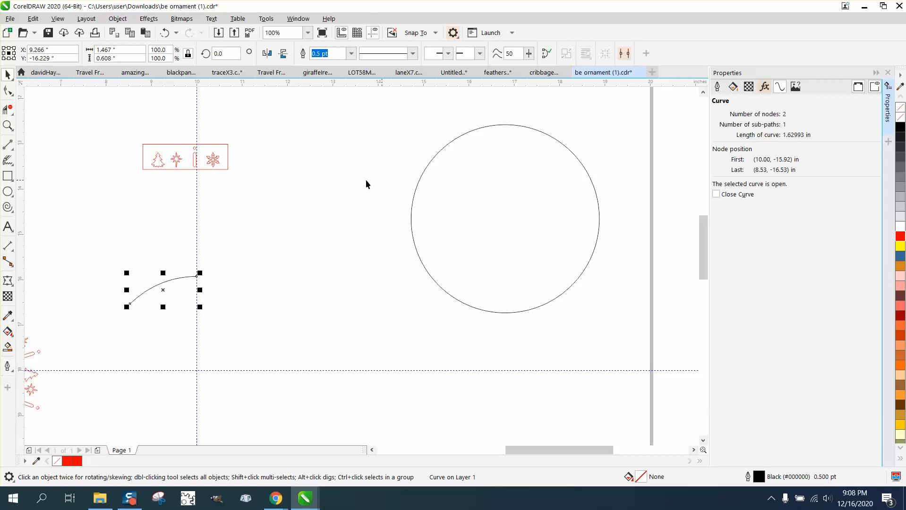
drag(140, 135, 265, 180)
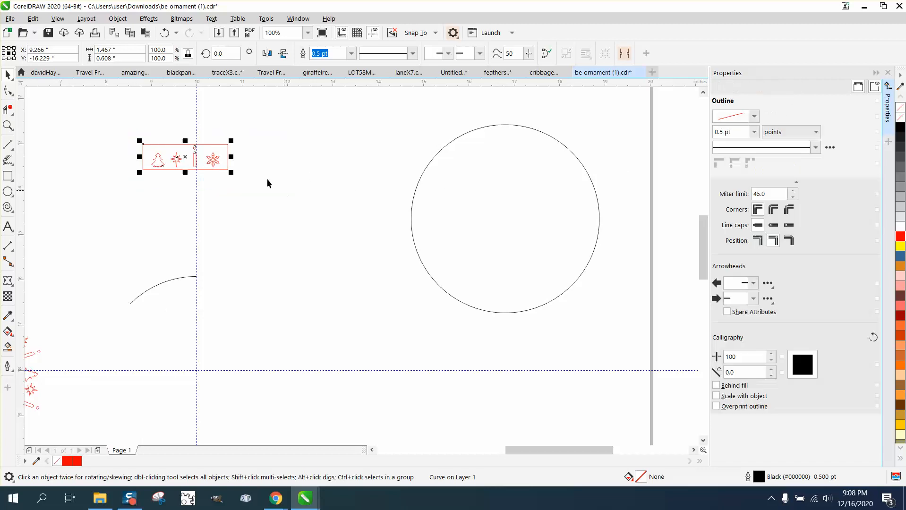
click(135, 50)
double_click(135, 49)
text(1.6)
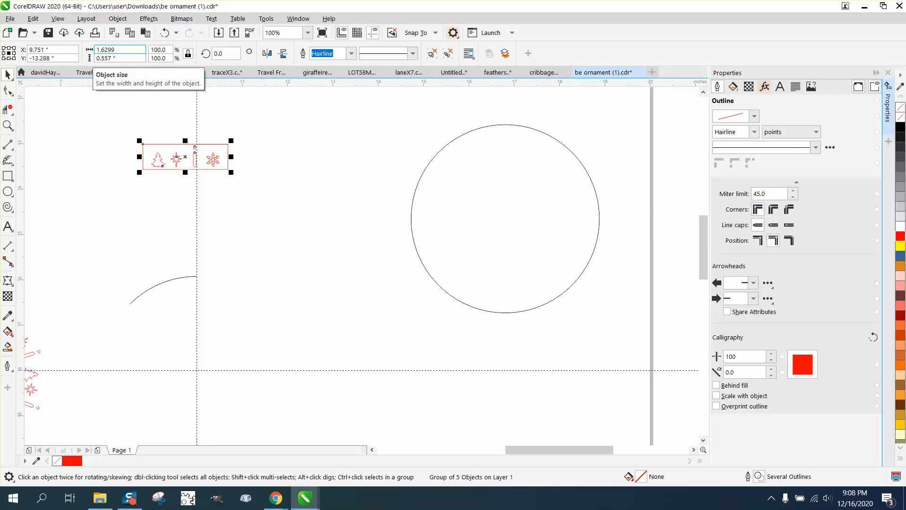
text(299)
key(Return)
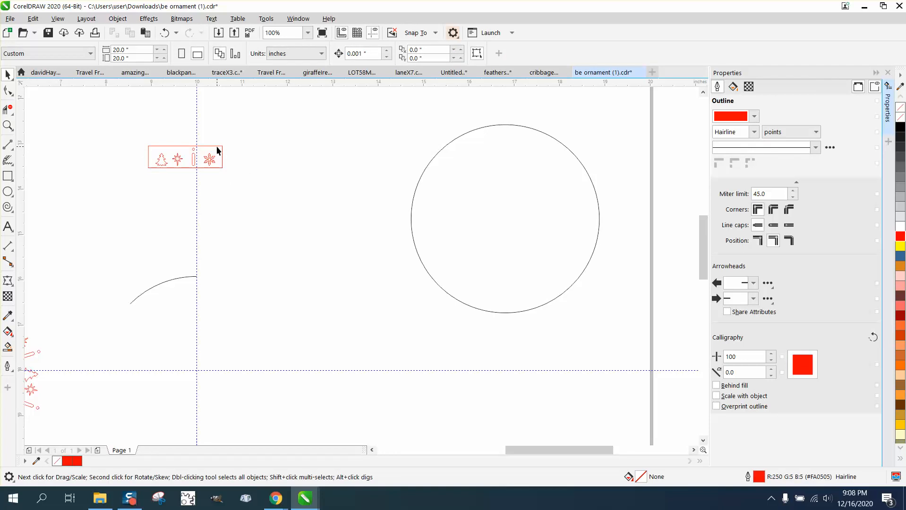
Ungroup the ornament strip and move the enclosing rectangle down, clear of the four shapes.
click(118, 19)
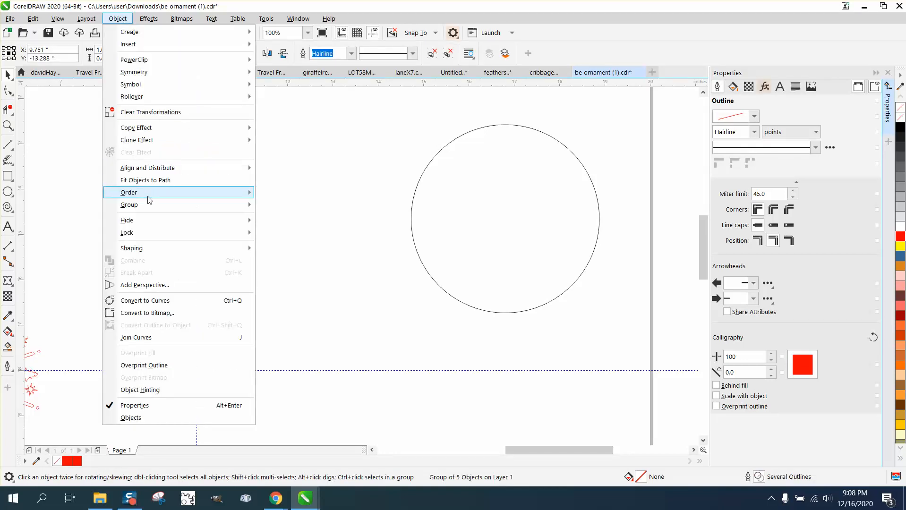
mouse_move(149, 209)
click(272, 216)
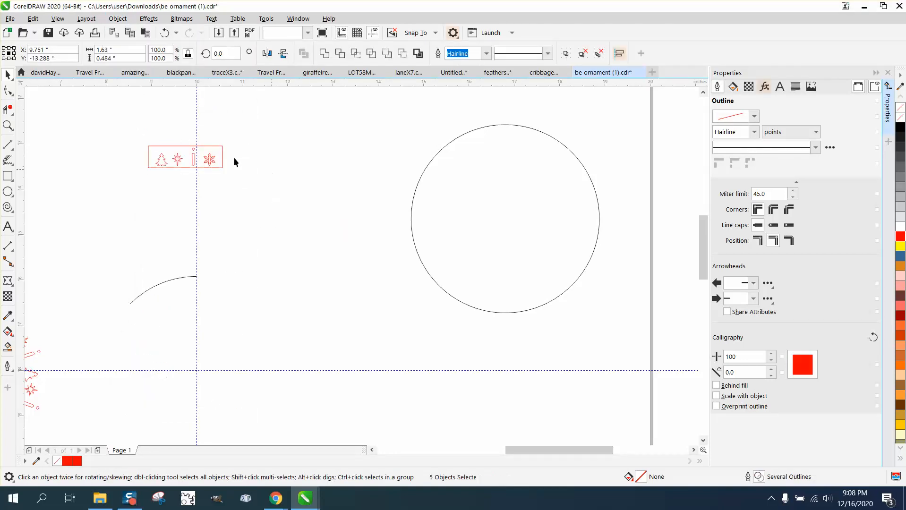
drag(221, 148, 232, 200)
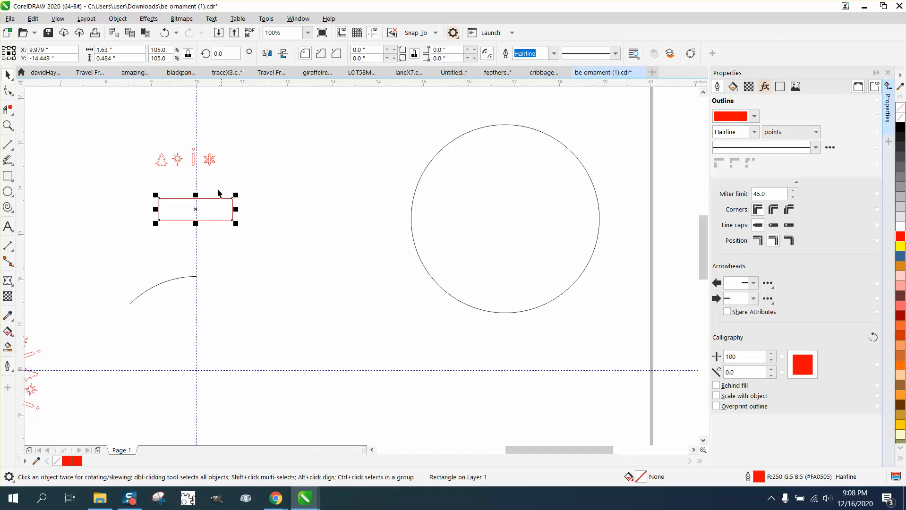
Move the four ornament shapes to the empty area near the large circle and delete the enclosing rectangle.
drag(144, 140, 243, 173)
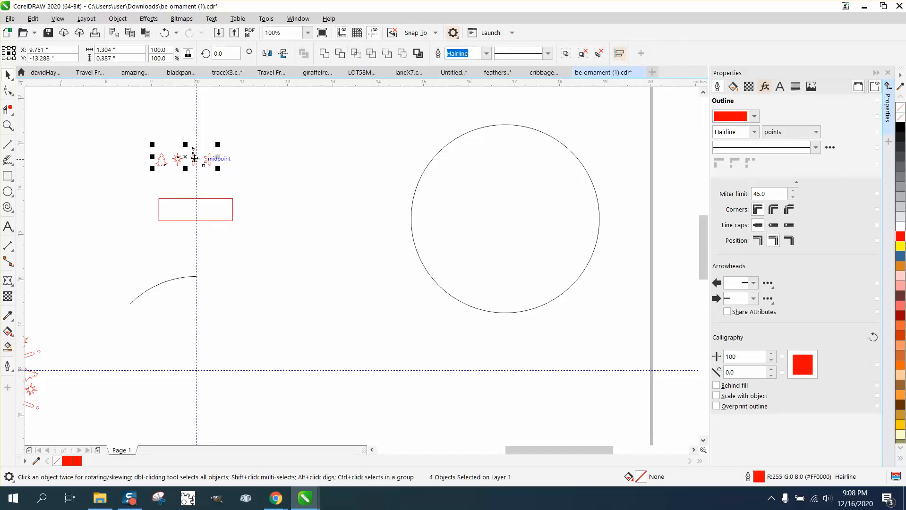
drag(194, 158, 326, 158)
drag(149, 187, 255, 238)
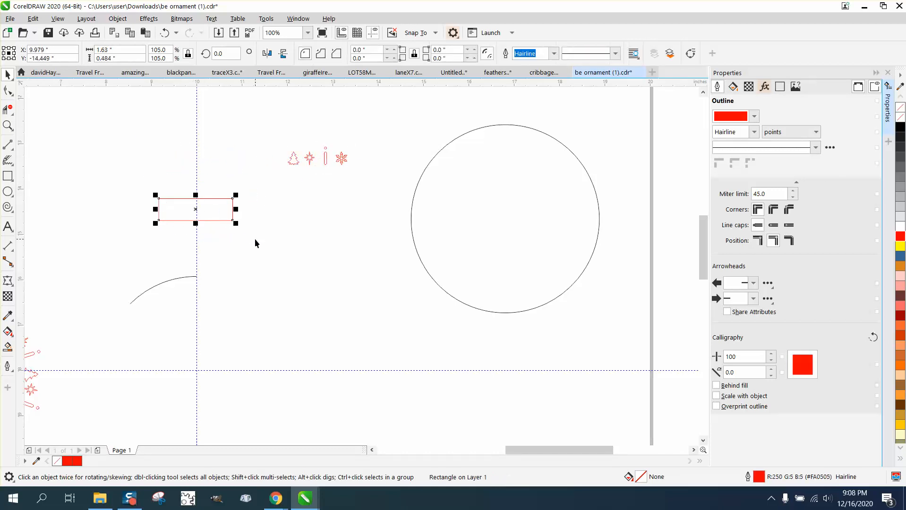
key(Delete)
click(182, 278)
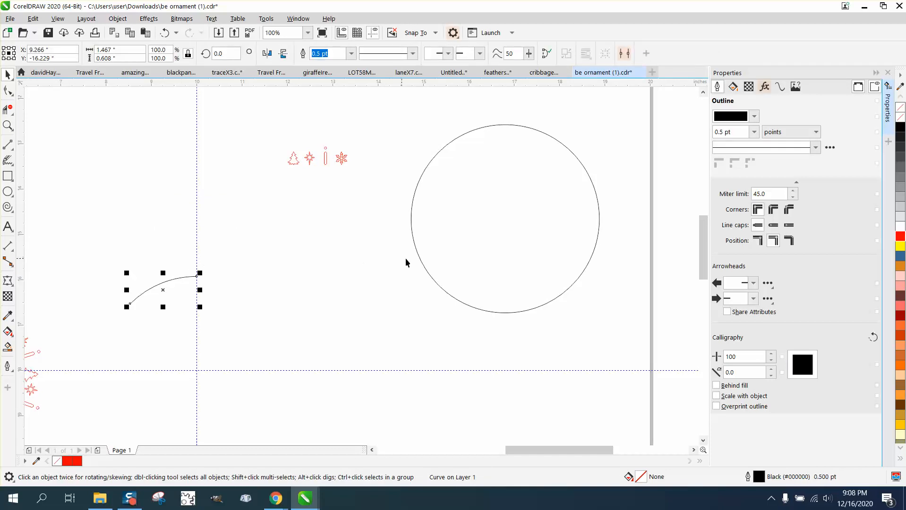
click(423, 262)
key(Delete)
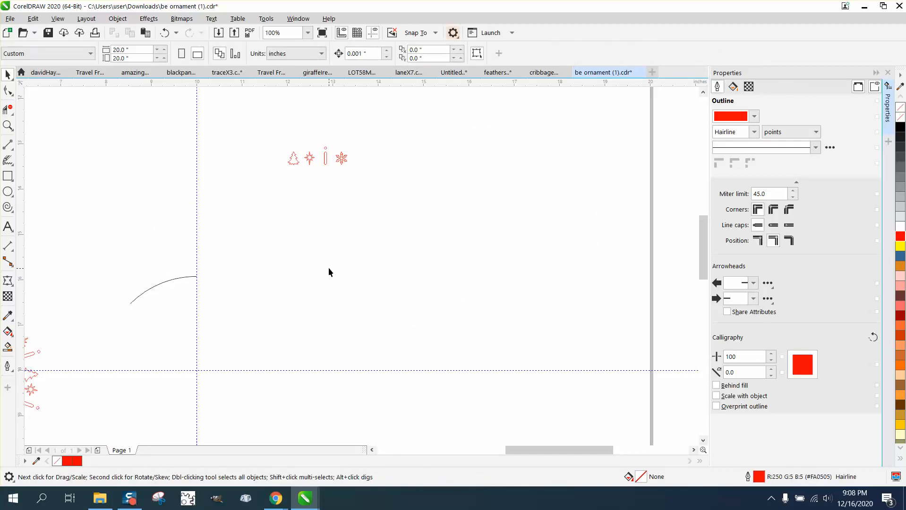
click(167, 279)
key(Delete)
click(164, 32)
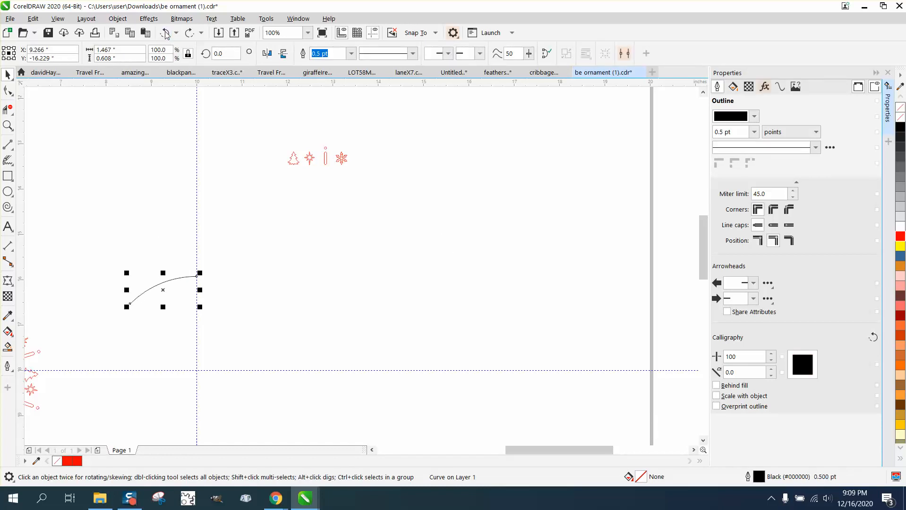
click(164, 33)
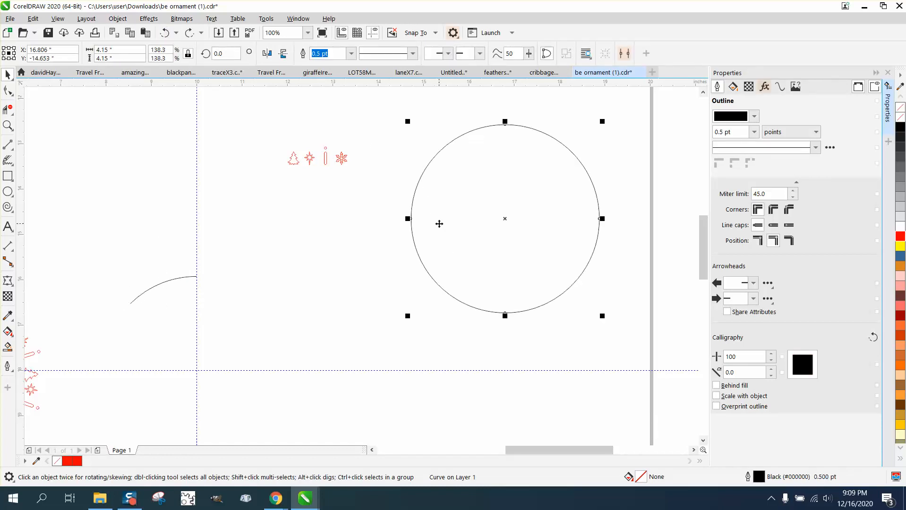
Center the large circle on the page where the guidelines cross, and move the four ornament shapes inside its upper-right part.
key(p)
click(190, 240)
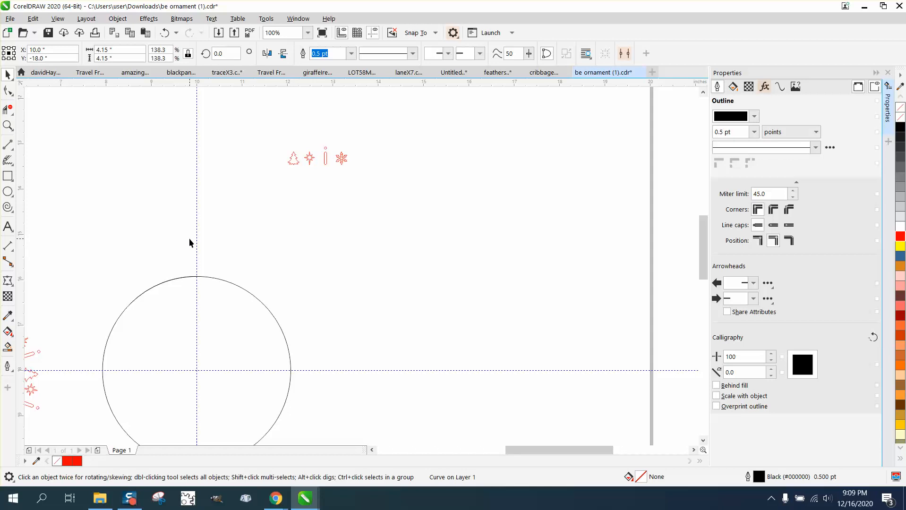
drag(229, 325, 229, 324)
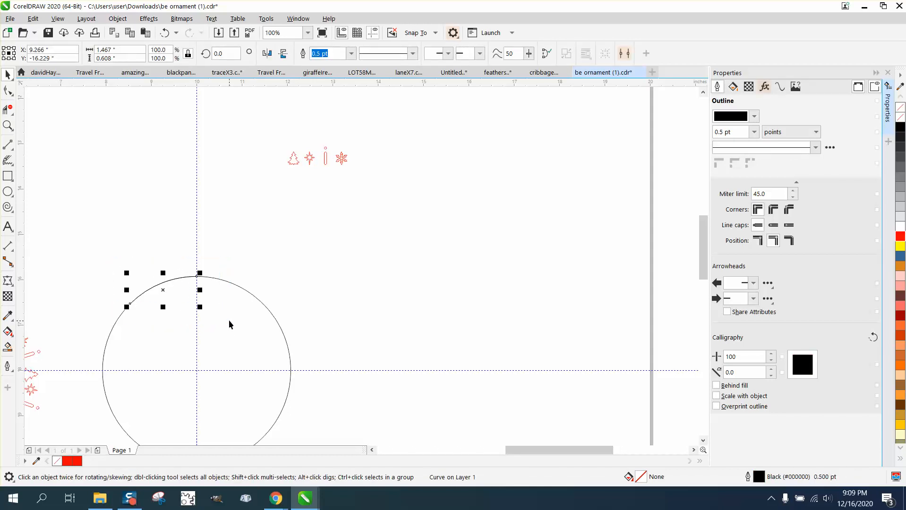
click(229, 323)
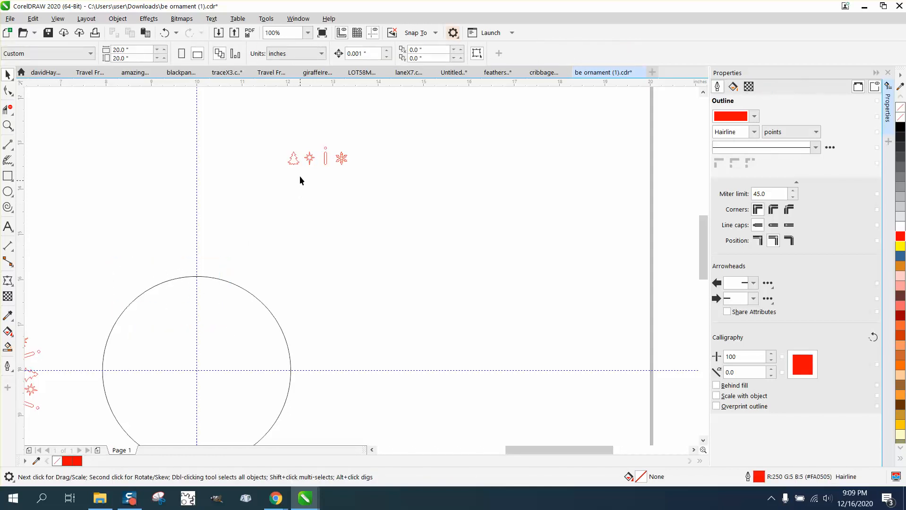
drag(357, 175, 236, 336)
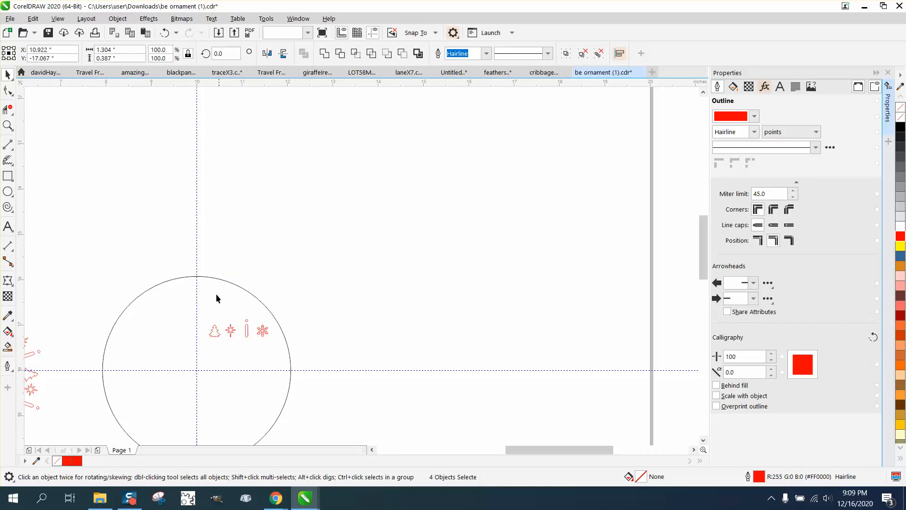
Center the tree on the page and move it straight up along the vertical guideline to just above the circle.
click(216, 298)
click(215, 334)
key(p)
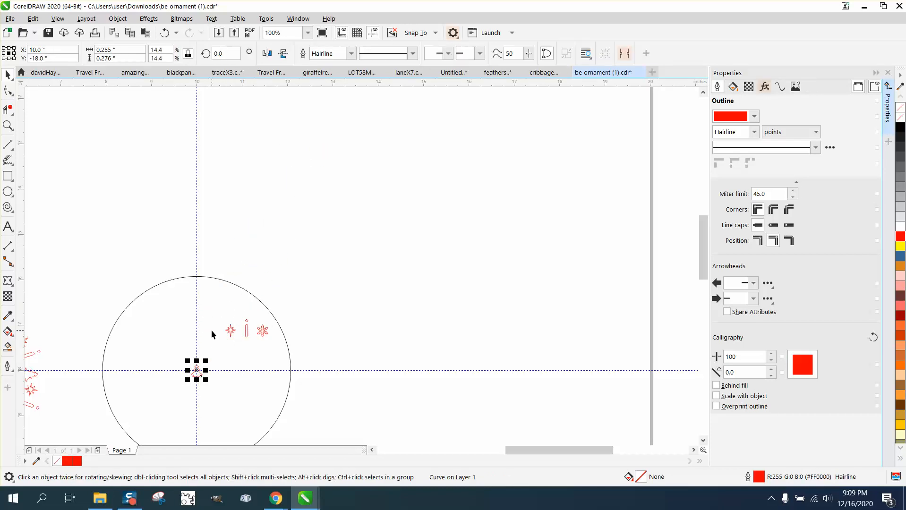
drag(196, 372, 196, 267)
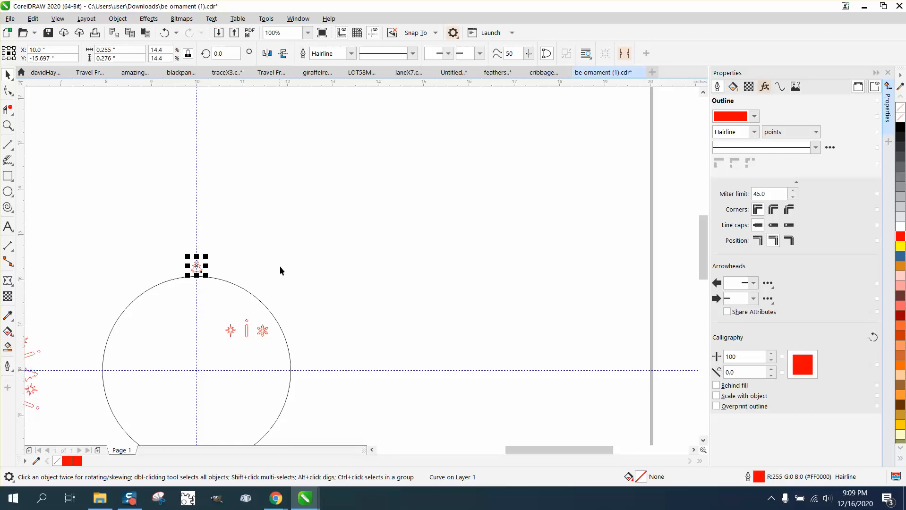
Lower the tree along the vertical guideline so its base rests on the circle's top edge.
click(8, 125)
drag(166, 225, 290, 302)
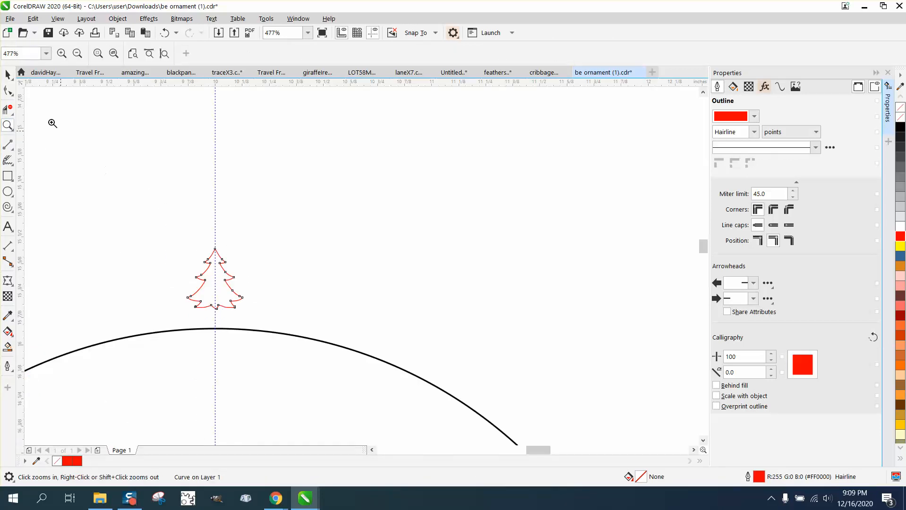
click(7, 75)
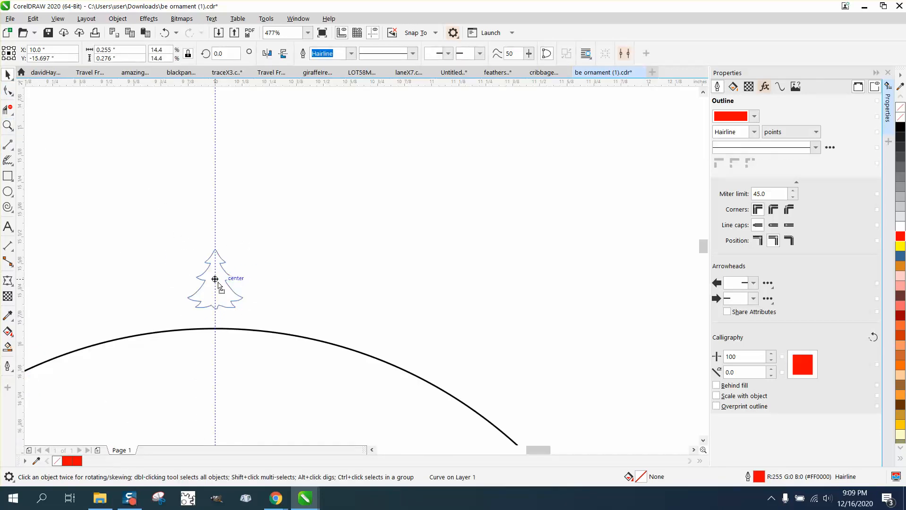
drag(218, 283, 217, 303)
click(223, 218)
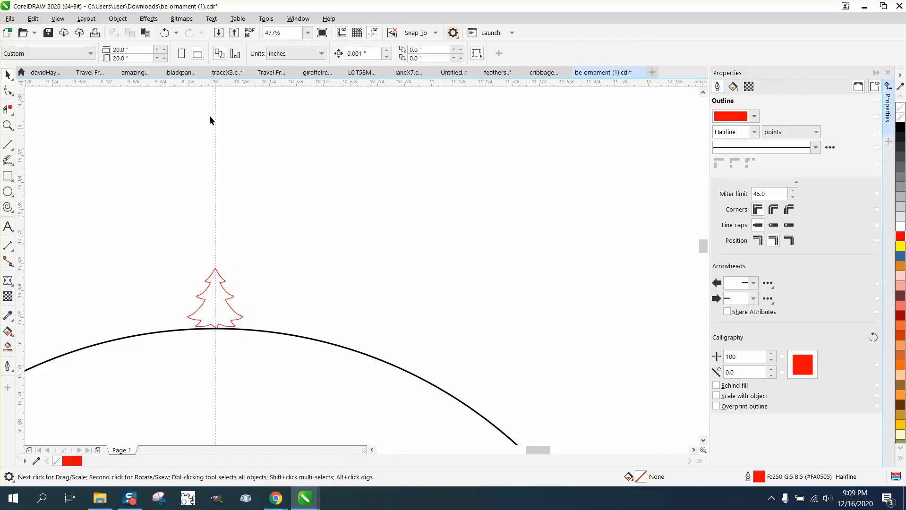
Move the tree's center of rotation to the circle's center where the guidelines cross.
scroll(235, 294, down, 4)
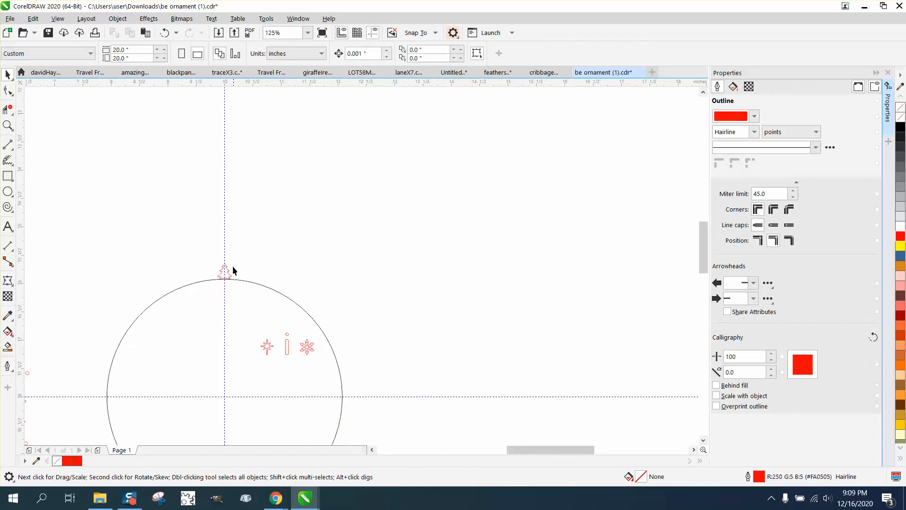
click(226, 272)
click(225, 271)
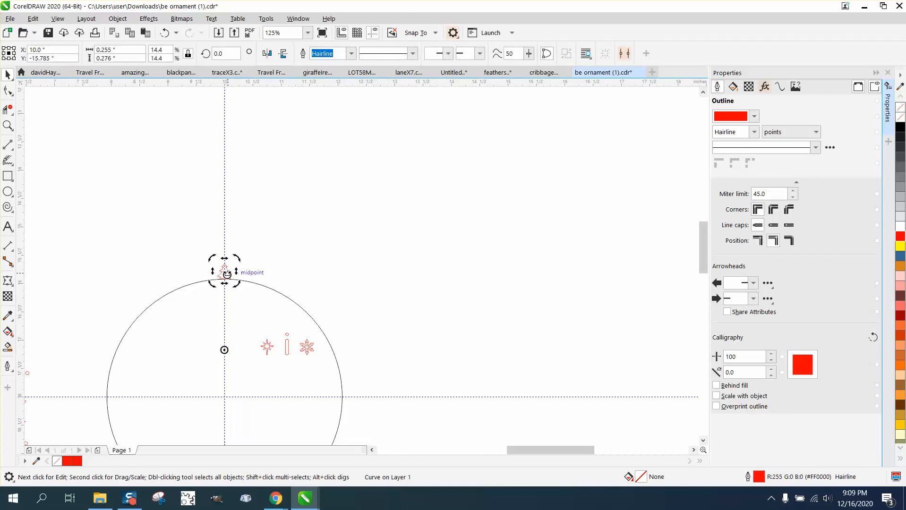
drag(224, 358, 225, 397)
click(250, 246)
Rotate the tree 11.25 degrees about the circle's center.
click(226, 271)
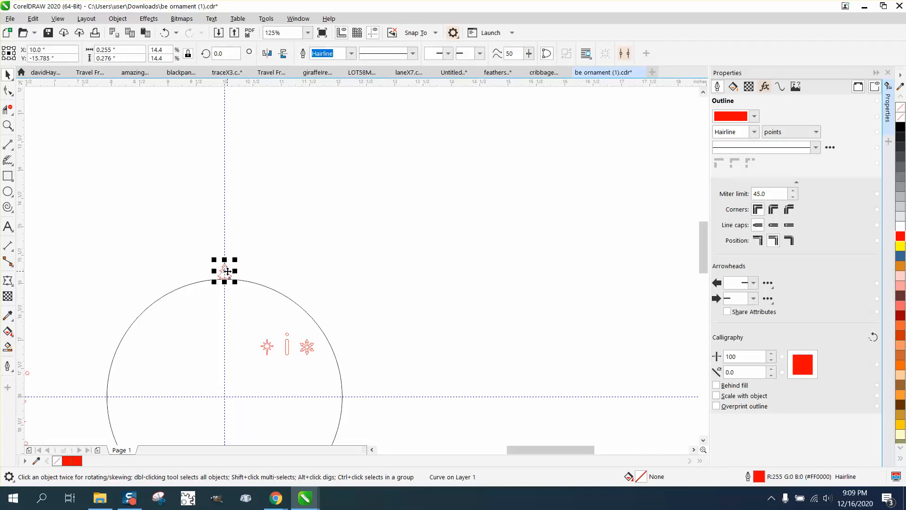
click(226, 270)
click(222, 53)
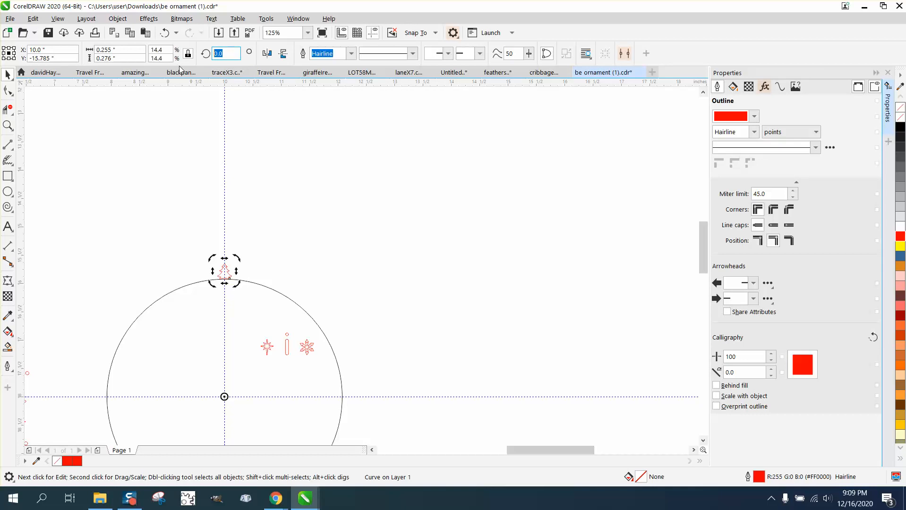
text(11.25)
key(Return)
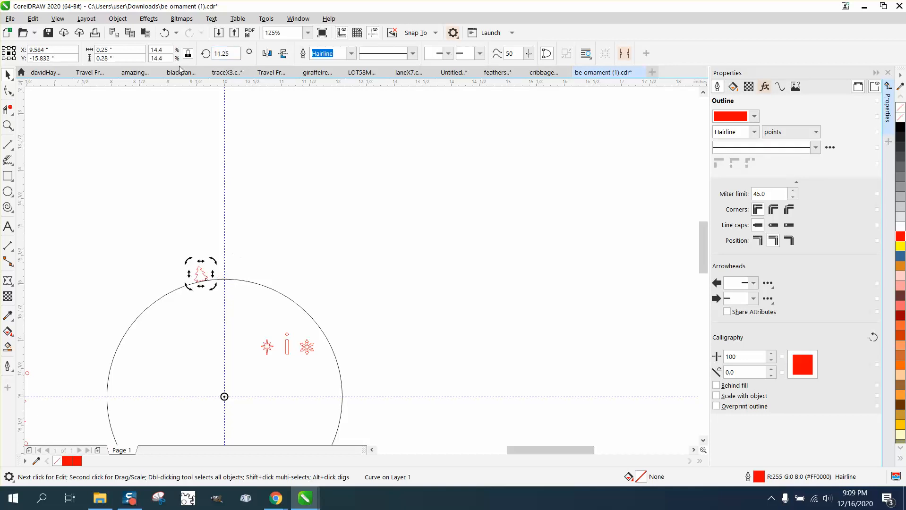
Stand the candle on the circle's top edge at the vertical guideline and move its center of rotation to the circle's center.
click(287, 348)
drag(286, 344, 225, 268)
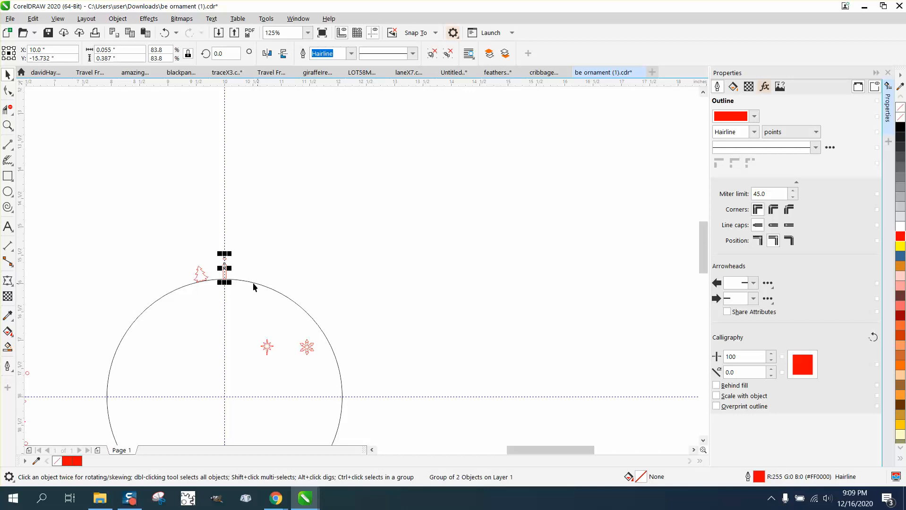
click(225, 268)
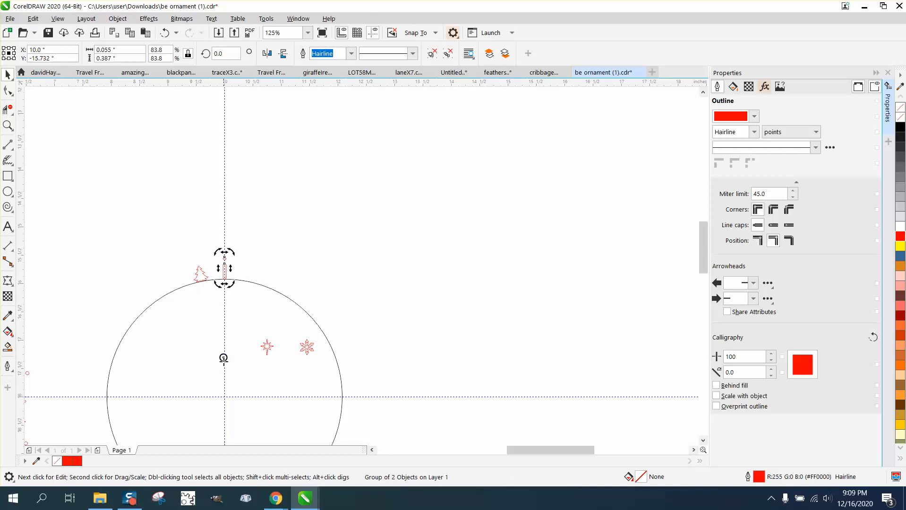
click(249, 266)
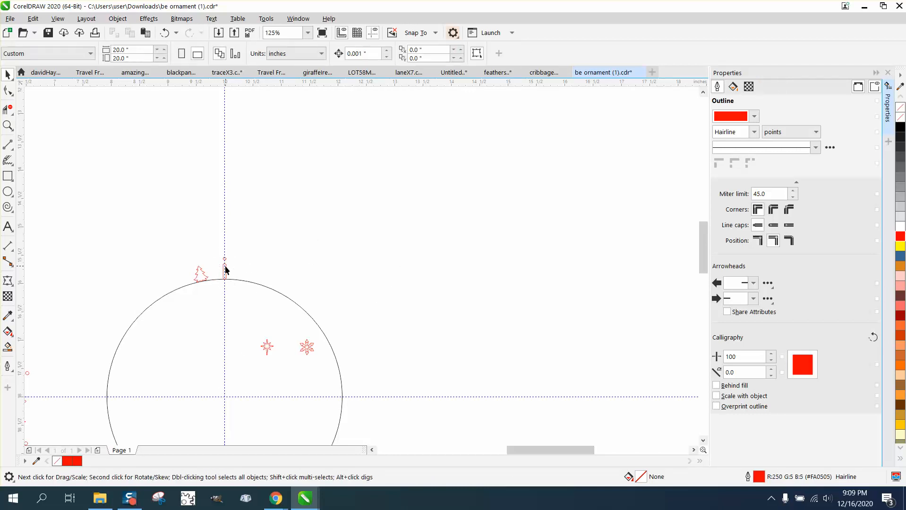
click(225, 268)
click(225, 268)
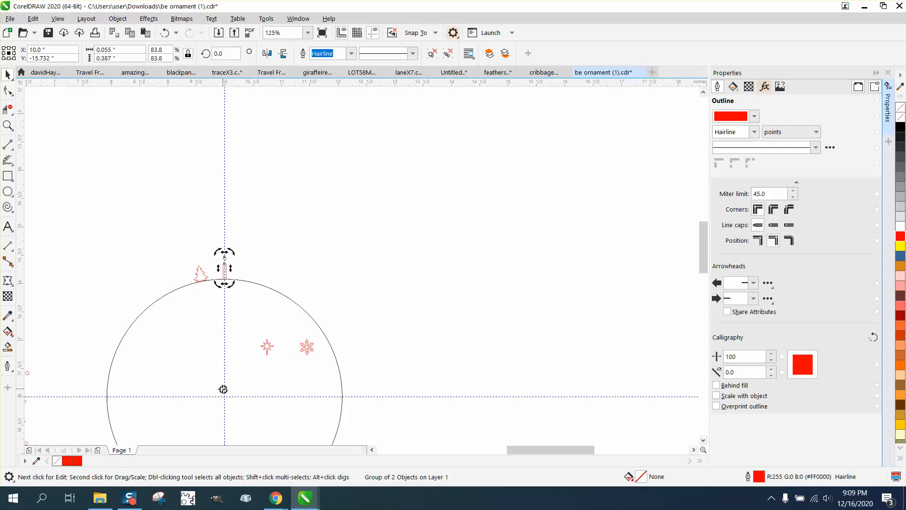
drag(223, 390, 222, 394)
click(268, 296)
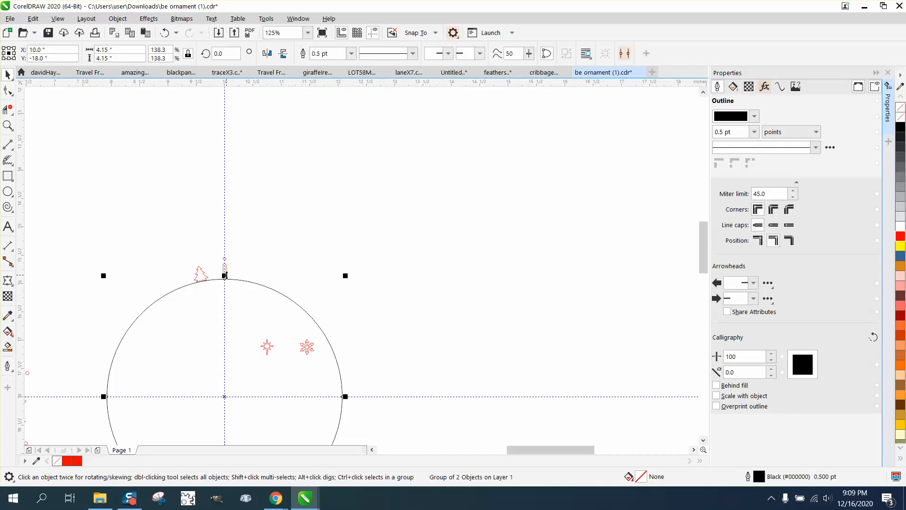
Rotate the candle 22.5 degrees about the circle's center.
click(225, 273)
click(225, 272)
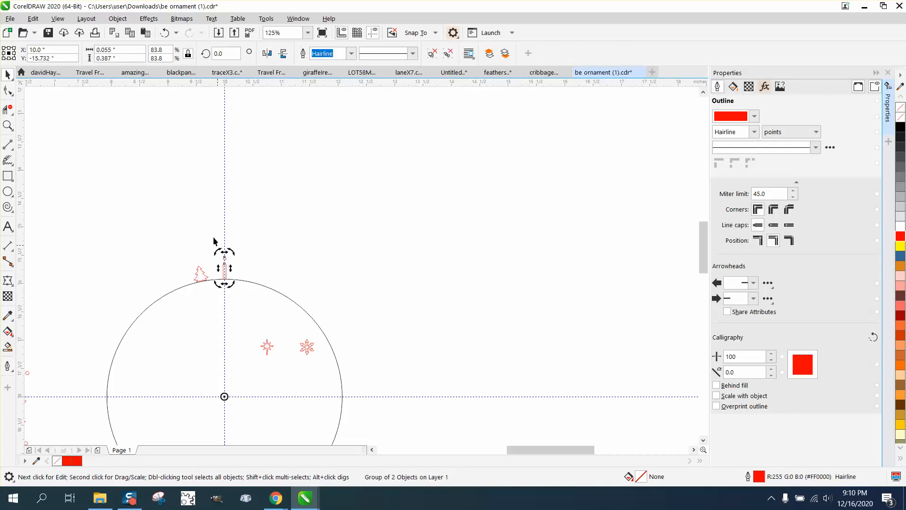
click(226, 53)
text(22.5)
key(Return)
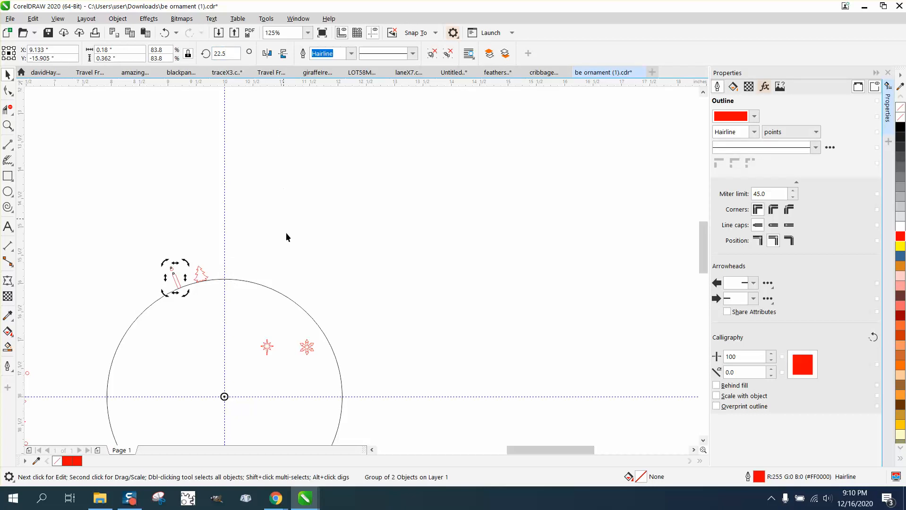
Center the star on the page and move it straight up onto the circle's top edge.
drag(266, 350, 222, 259)
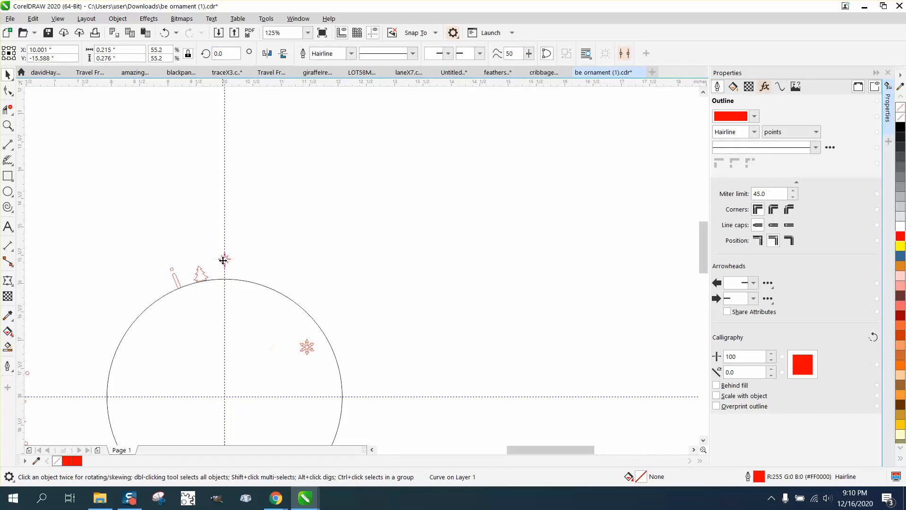
key(p)
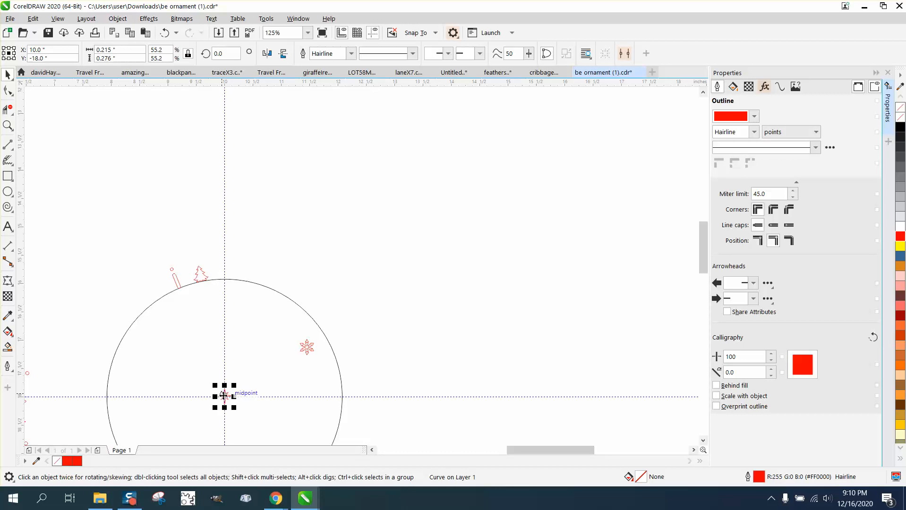
drag(225, 396, 227, 273)
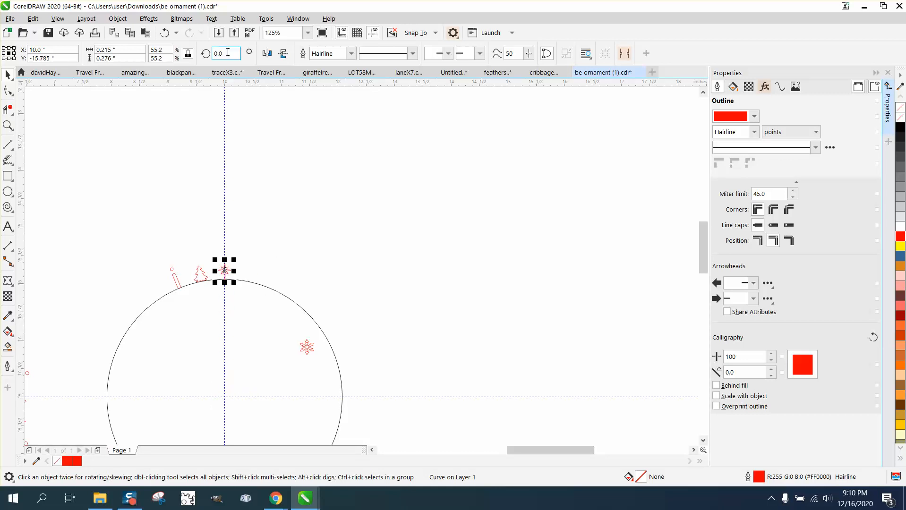
Move the star's center of rotation to the circle's center and rotate the star 33.75 degrees.
click(225, 271)
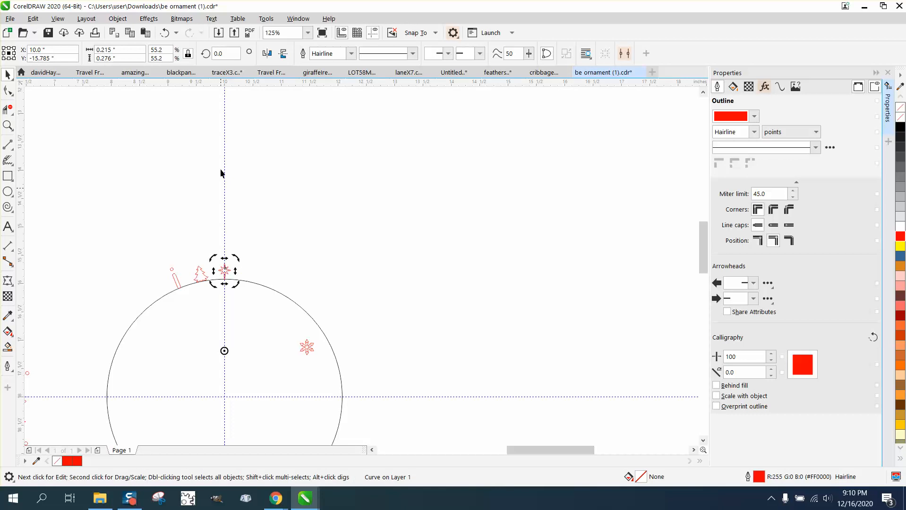
drag(224, 350, 224, 397)
click(258, 271)
click(228, 271)
click(228, 271)
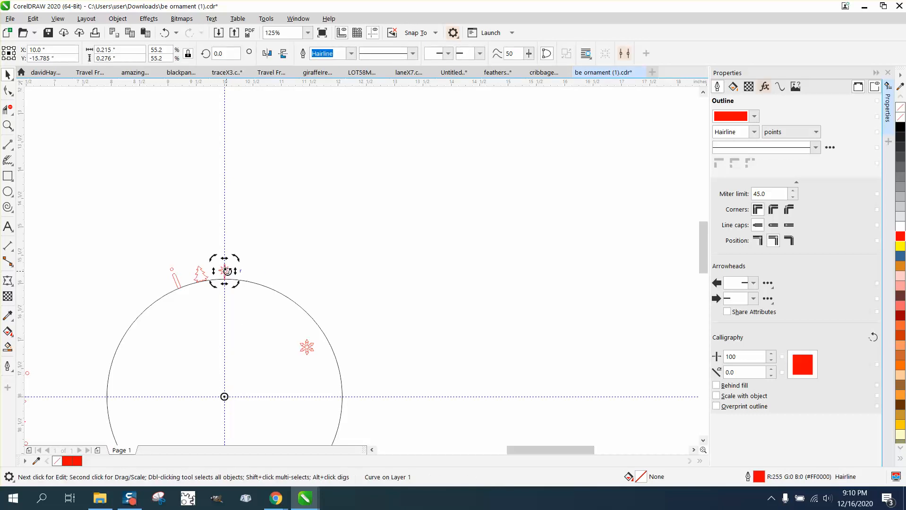
click(213, 53)
text(33.75)
key(Return)
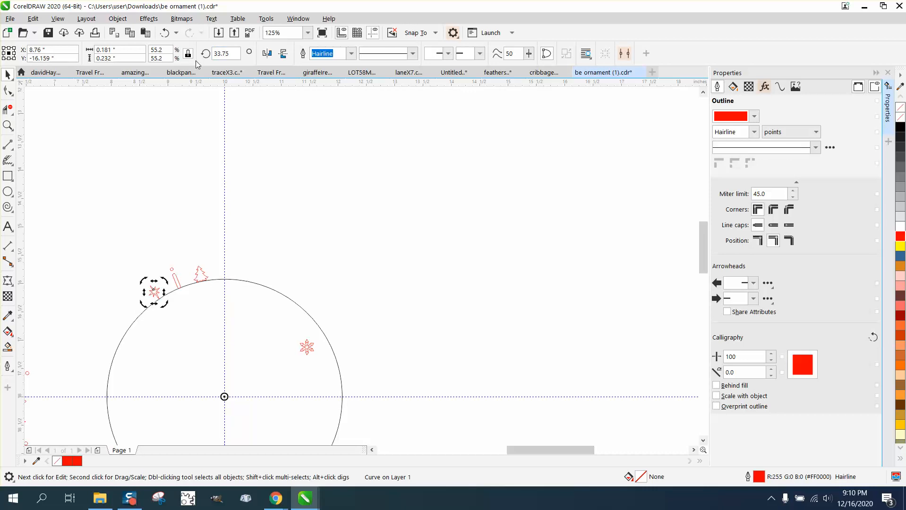
Center the snowflake on the page, move it straight up onto the circle's top edge, and check its placement.
click(307, 352)
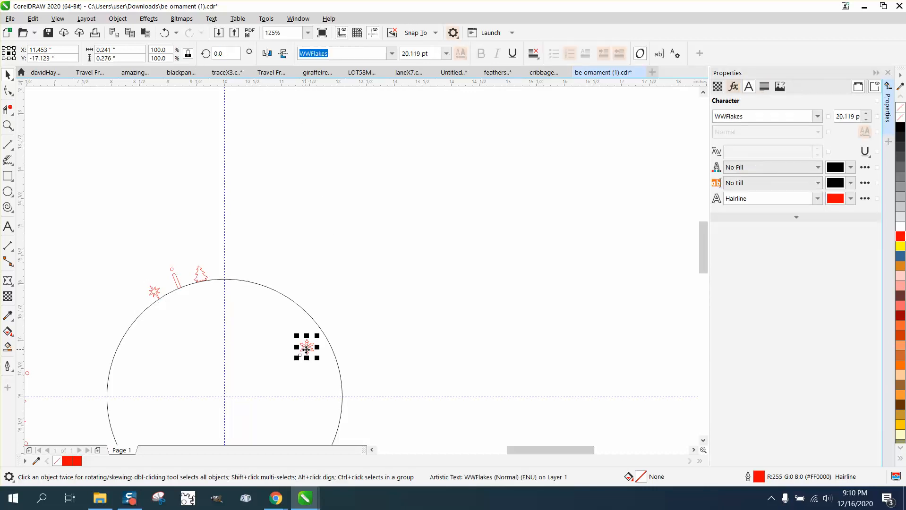
key(p)
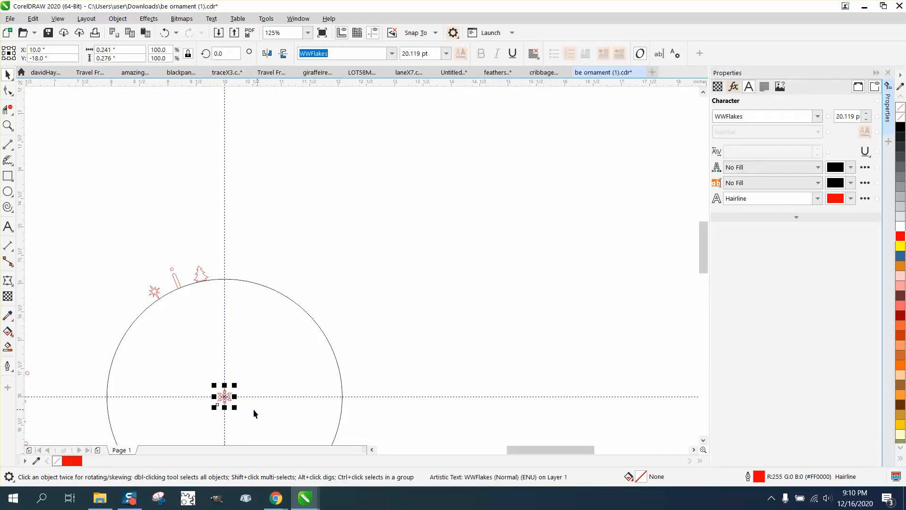
drag(225, 397, 225, 261)
click(8, 126)
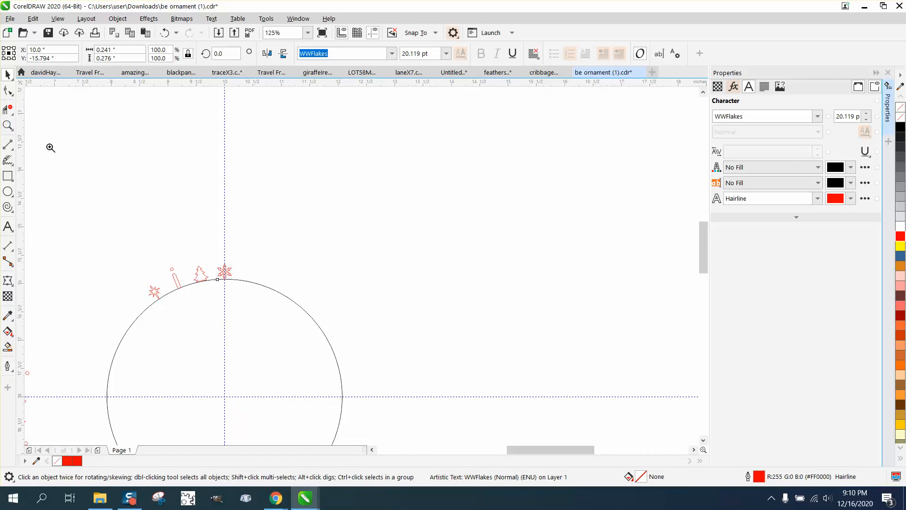
drag(118, 226, 311, 339)
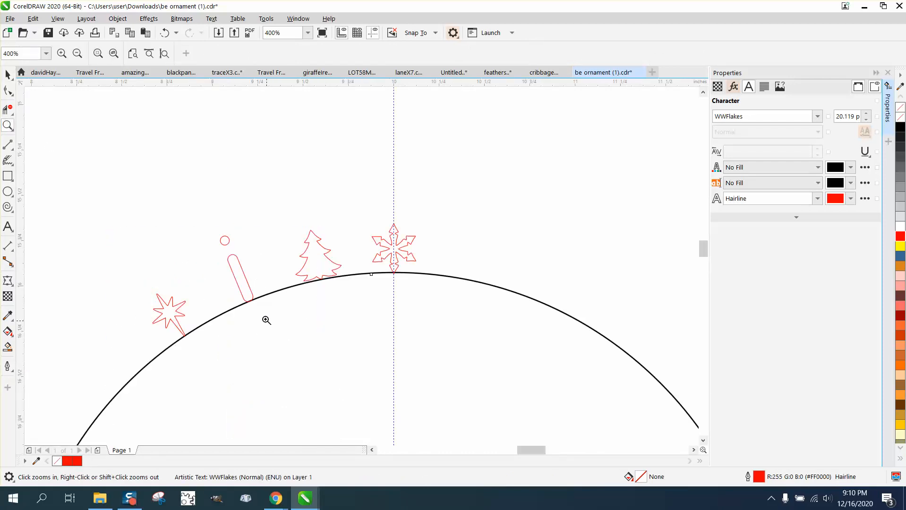
right_click(236, 306)
click(8, 74)
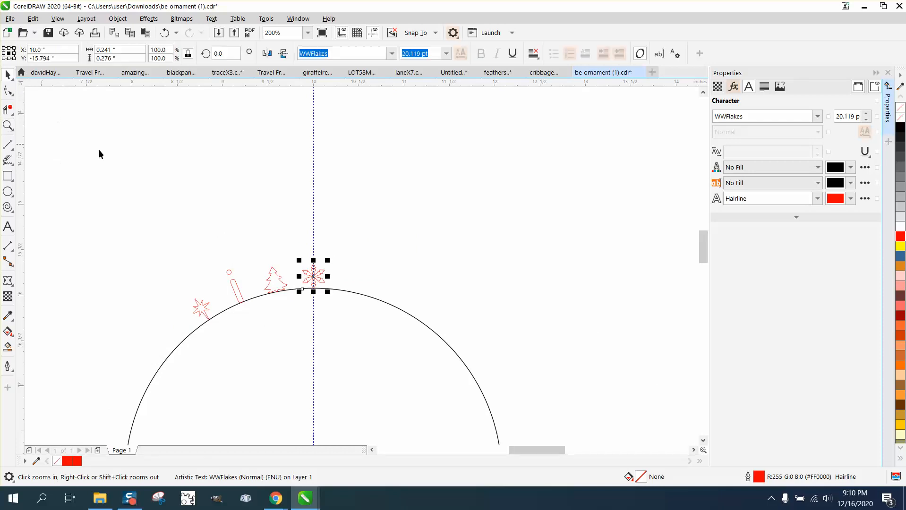
Group the snowflake, tree, candle and star along the circle's upper edge.
scroll(100, 153, down, 2)
drag(112, 197, 253, 264)
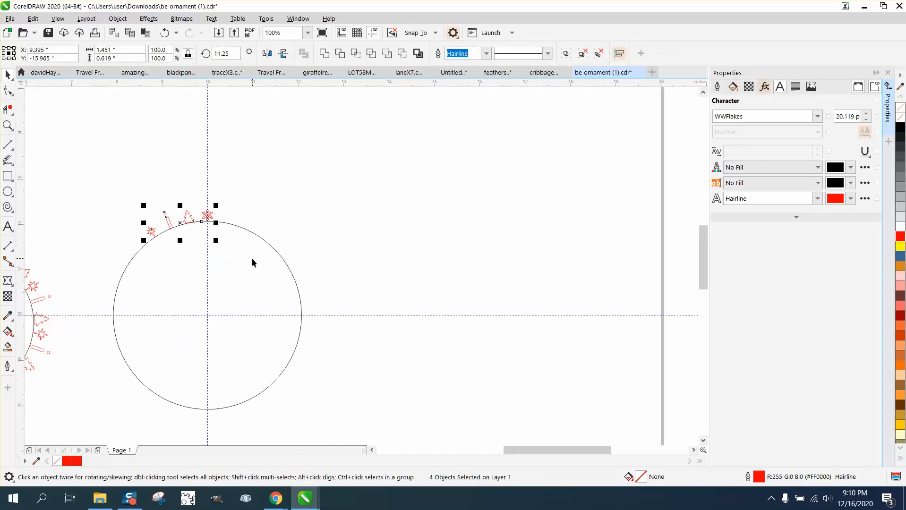
key(ctrl+g)
click(213, 207)
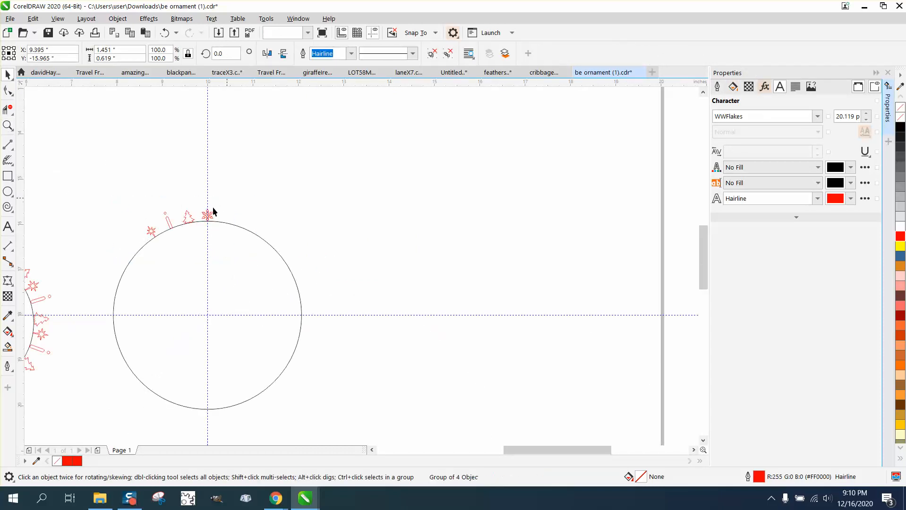
Move the center of rotation of the four-shape group to the circle's center.
click(191, 220)
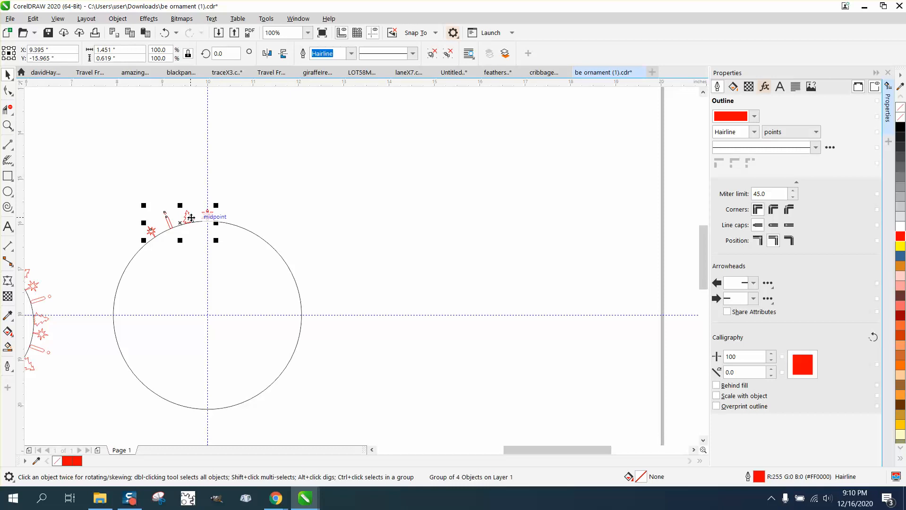
click(191, 218)
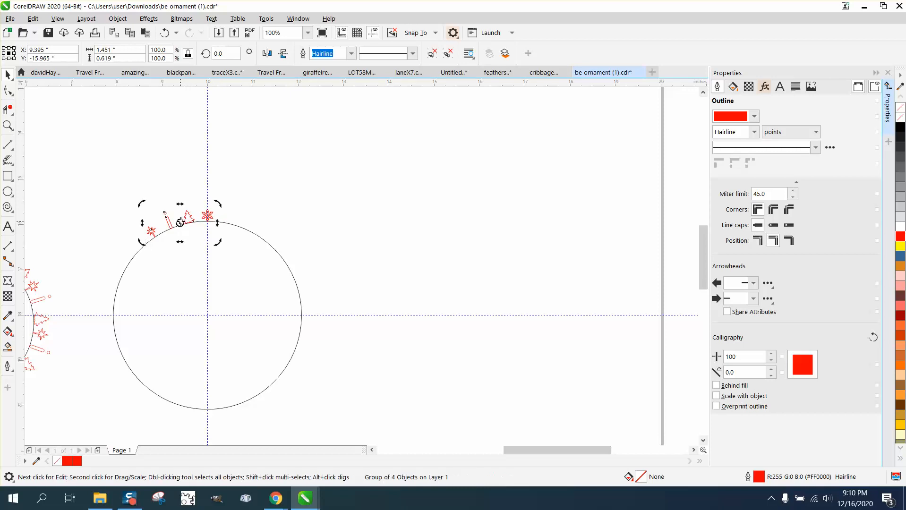
drag(208, 307, 208, 314)
click(267, 228)
Create a copy of the four-shape group rotated 45 degrees about the circle's center.
click(208, 214)
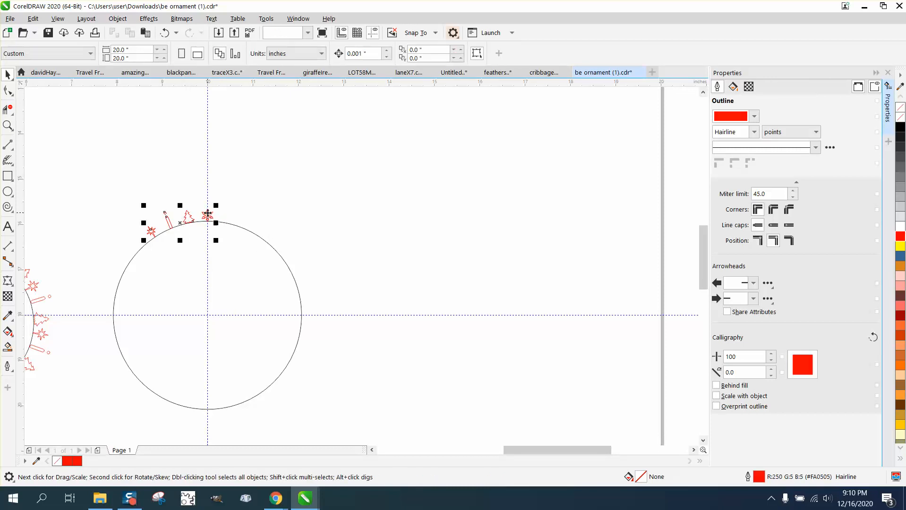
click(207, 214)
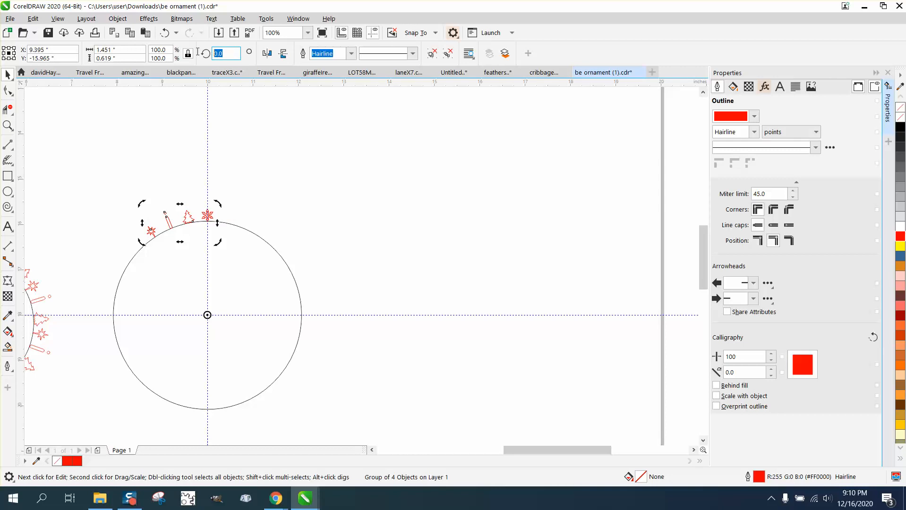
text(45)
key(Return)
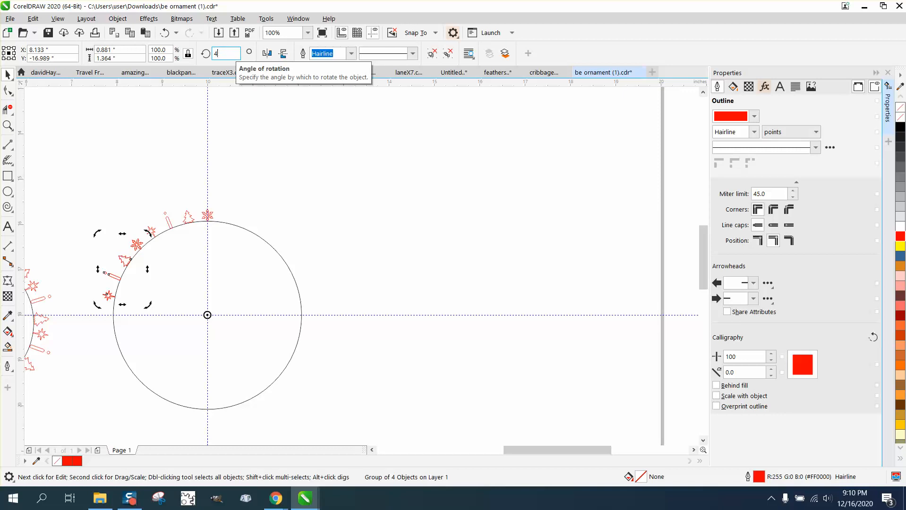
Repeat the rotated copy of the four-shape group in 45-degree increments until the groups fill the whole circle.
text(0)
key(Return)
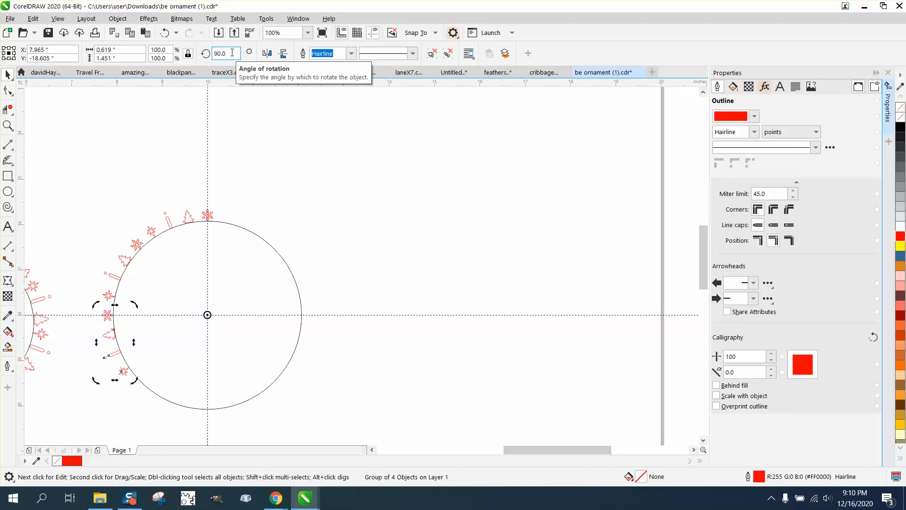
key(ctrl+r)
key(ctrl+r)
key(ctrl+r)
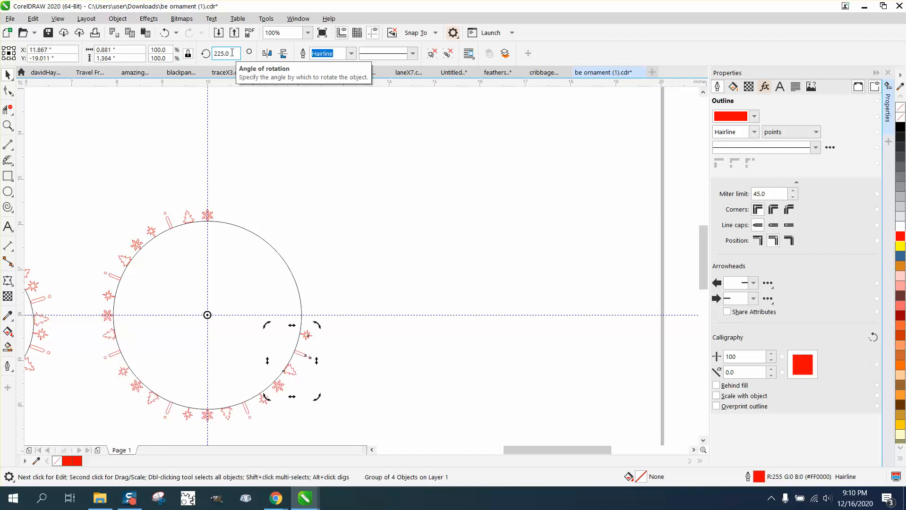
key(ctrl+r)
key(ctrl+r)
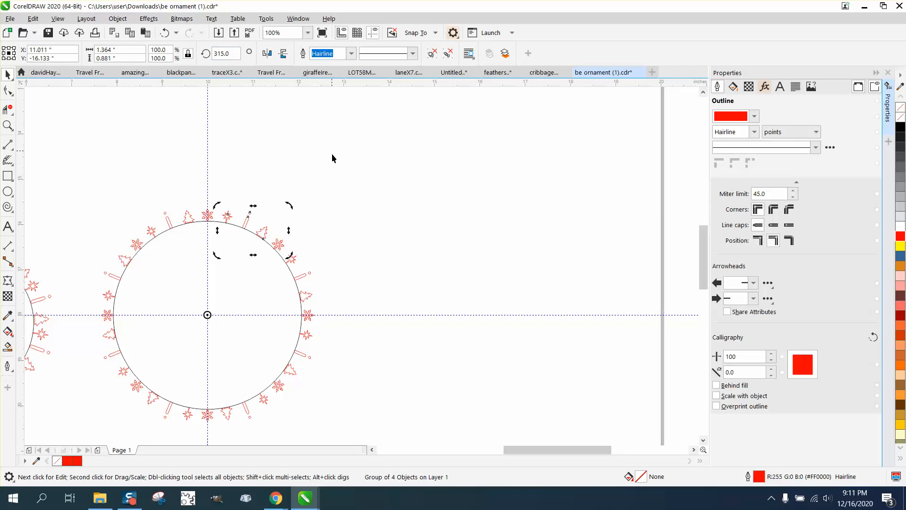
click(333, 158)
Hide the object properties and examine the spacing of the shapes around the larger circle's edge up close.
scroll(234, 212, down, 2)
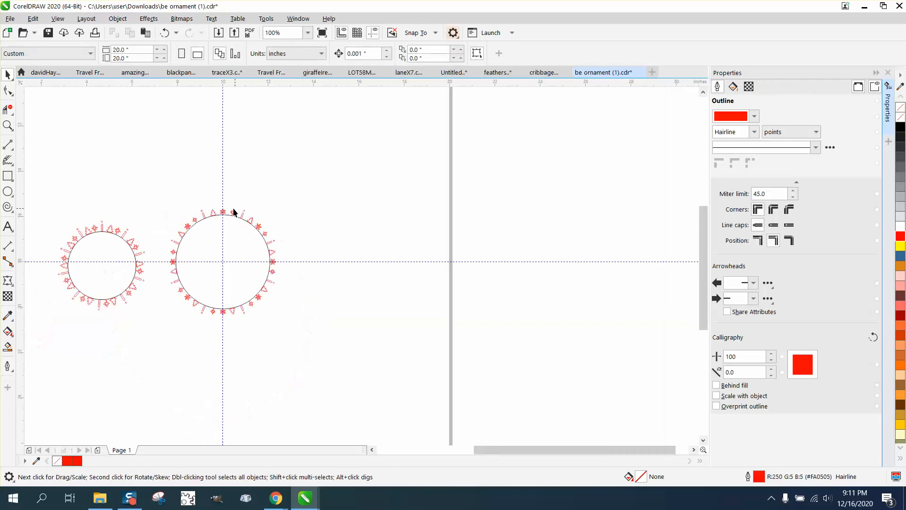
click(8, 126)
drag(153, 195, 340, 343)
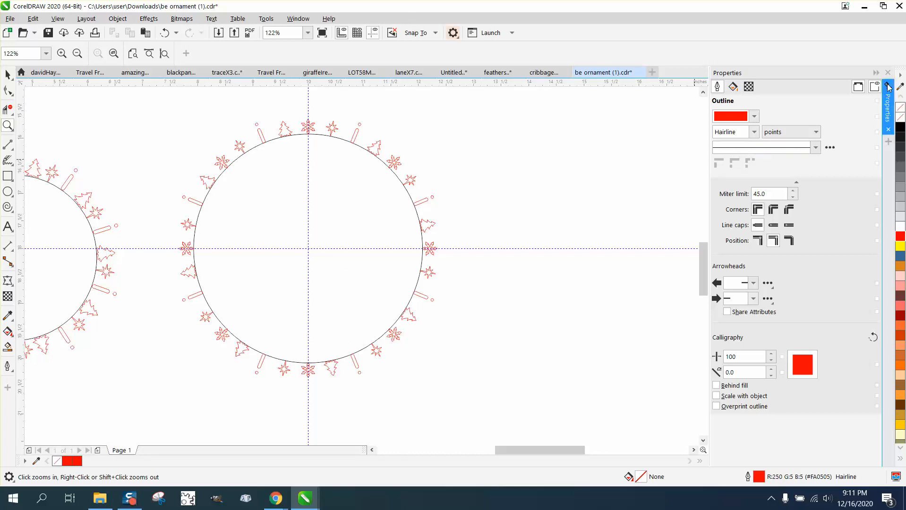
click(888, 73)
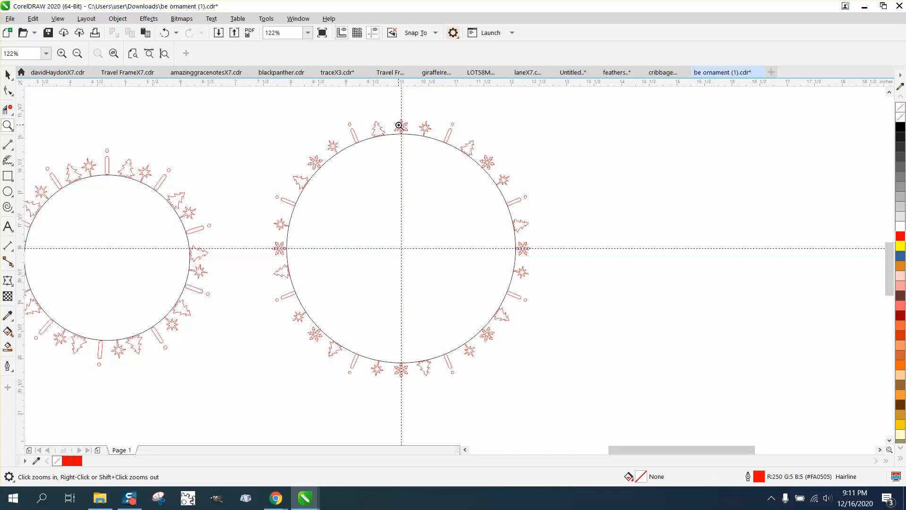
right_click(381, 137)
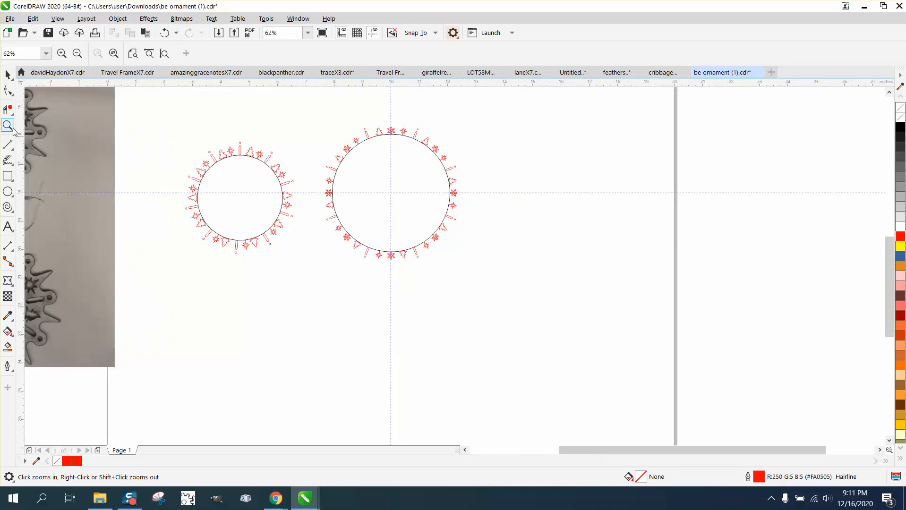
drag(322, 122, 515, 250)
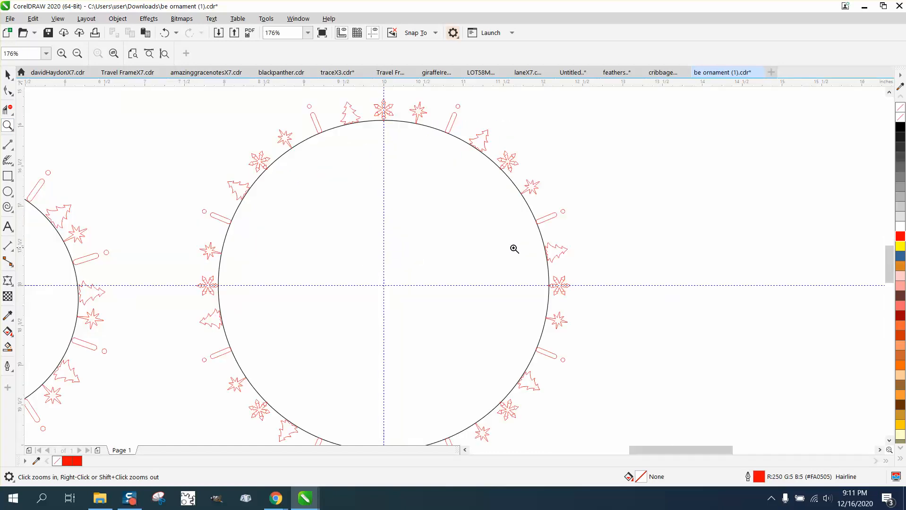